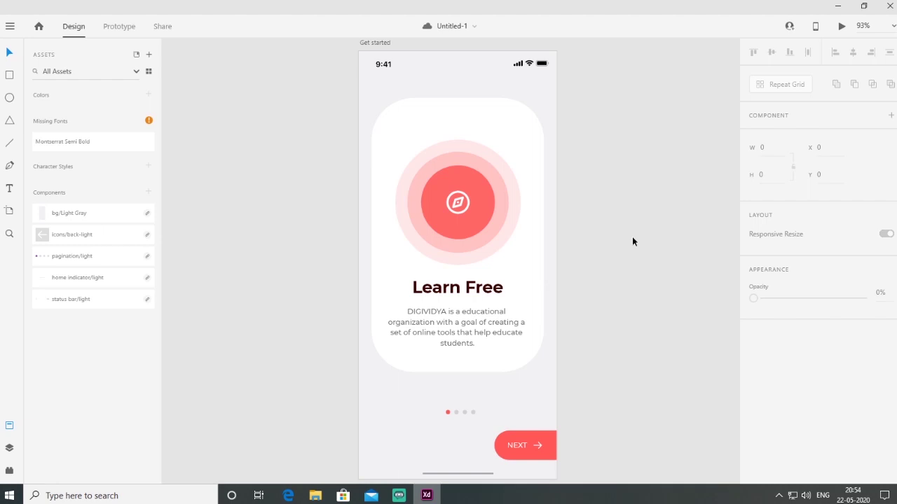
Step: Rename the Get started artboard to Digividya
scroll(588, 302, down, 2)
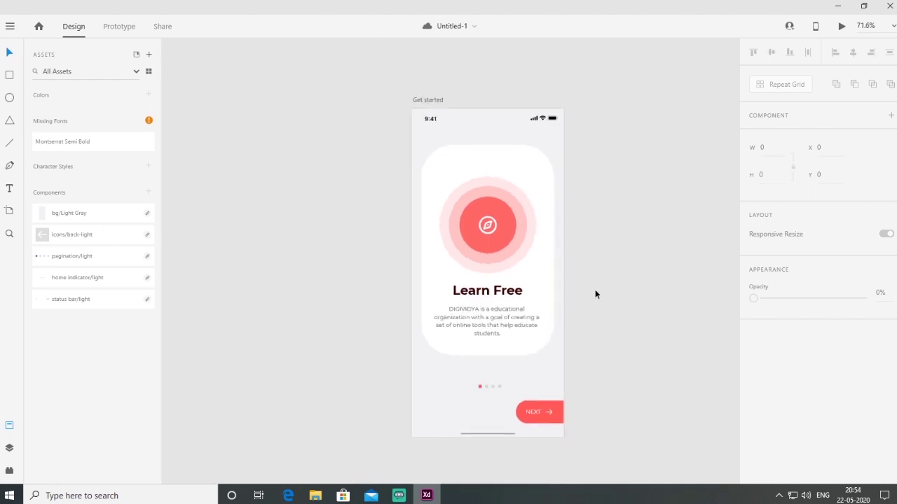
double_click(435, 101)
text(Digividya)
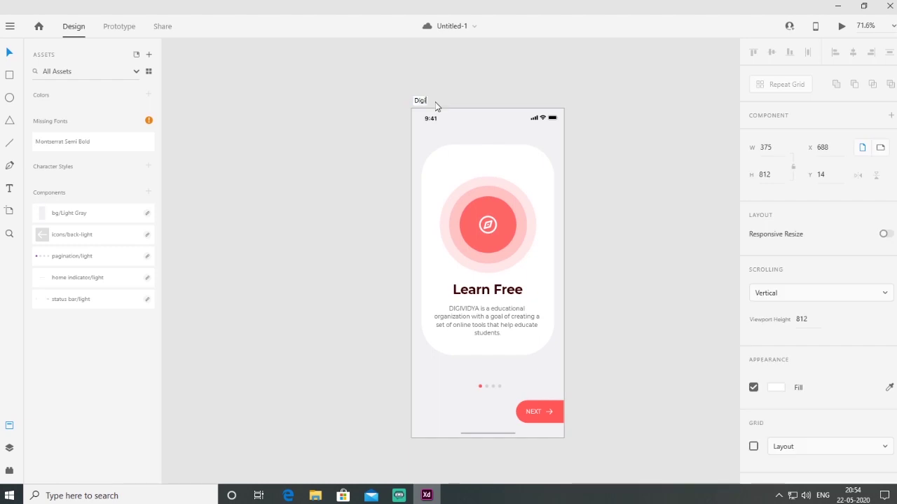
key(Return)
click(323, 136)
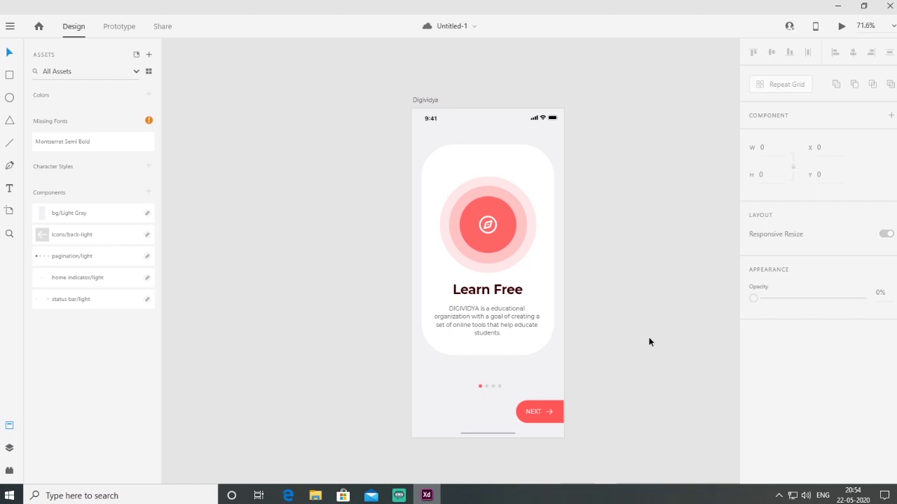
Step: Check the width and height of the Digividya artboard
click(433, 101)
click(765, 147)
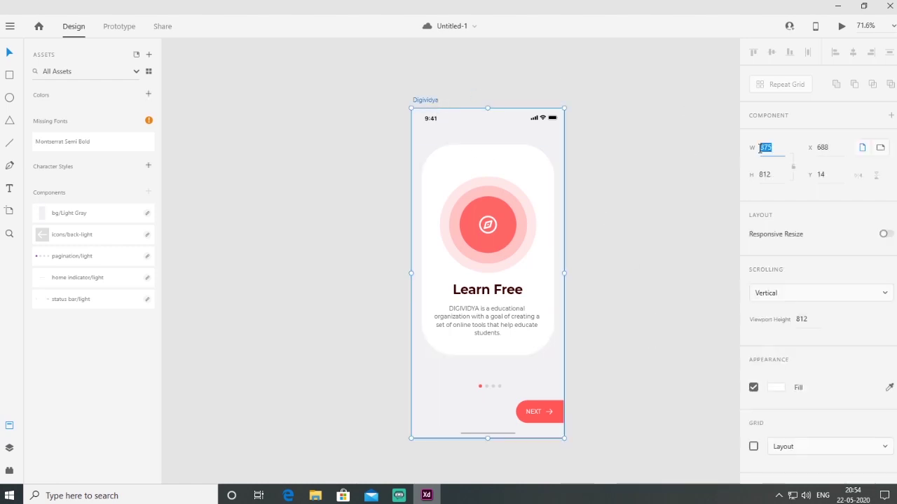
drag(782, 174, 758, 175)
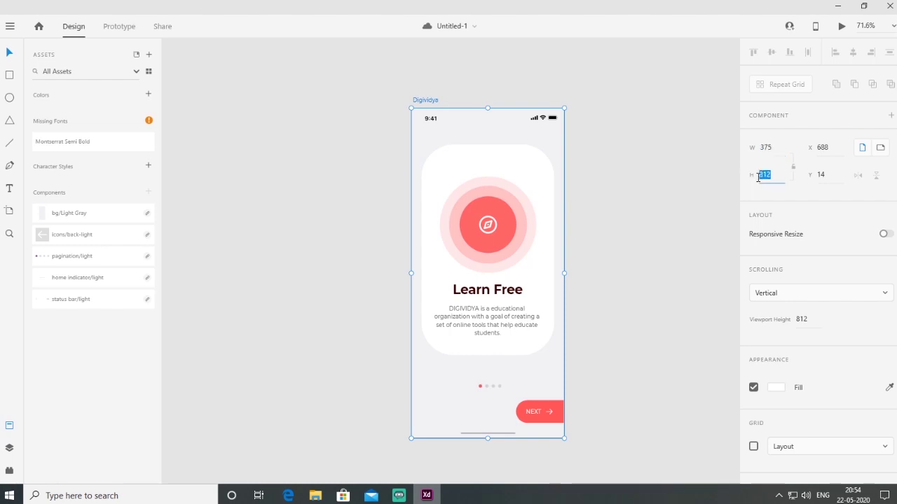
click(628, 189)
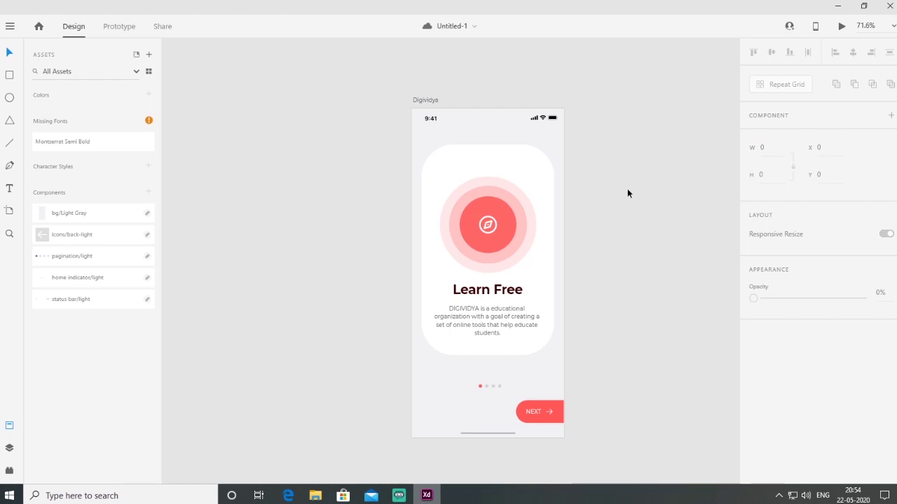
Step: Duplicate the Digividya artboard and place the copy to its left with an 81 px gap
drag(614, 180, 578, 168)
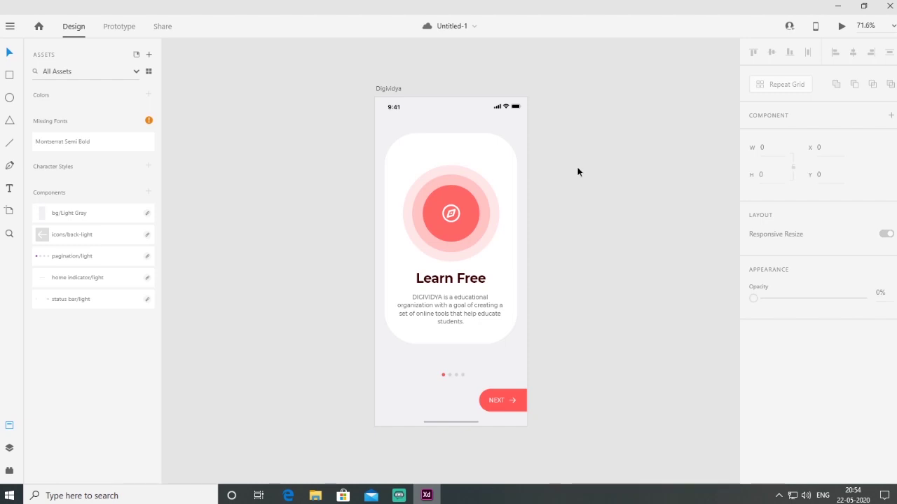
drag(577, 203, 579, 180)
key(ctrl+a)
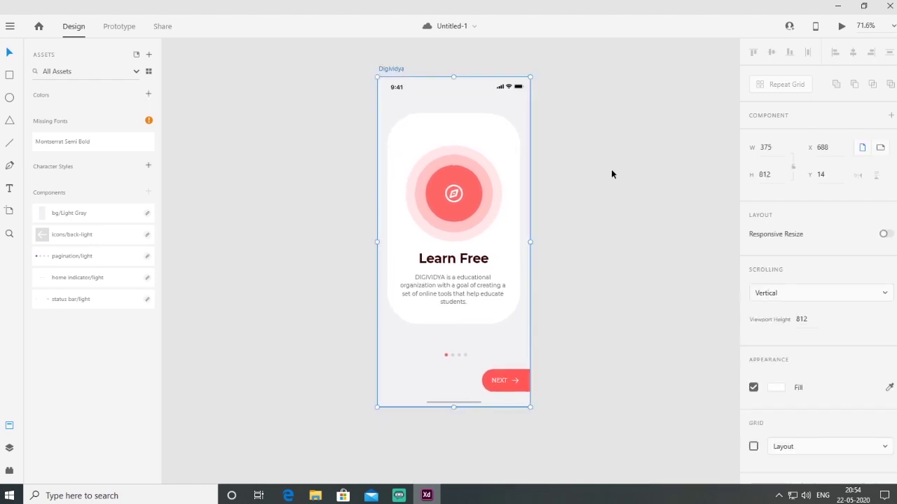
scroll(635, 212, down, 3)
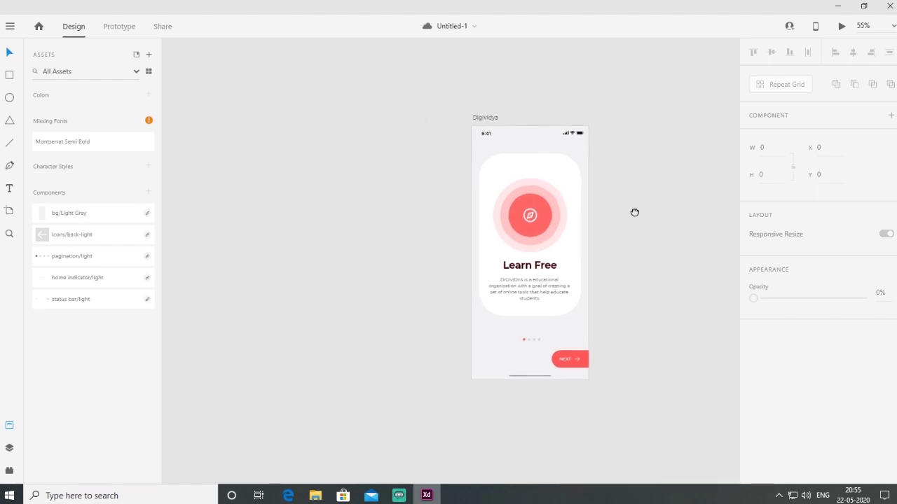
click(511, 124)
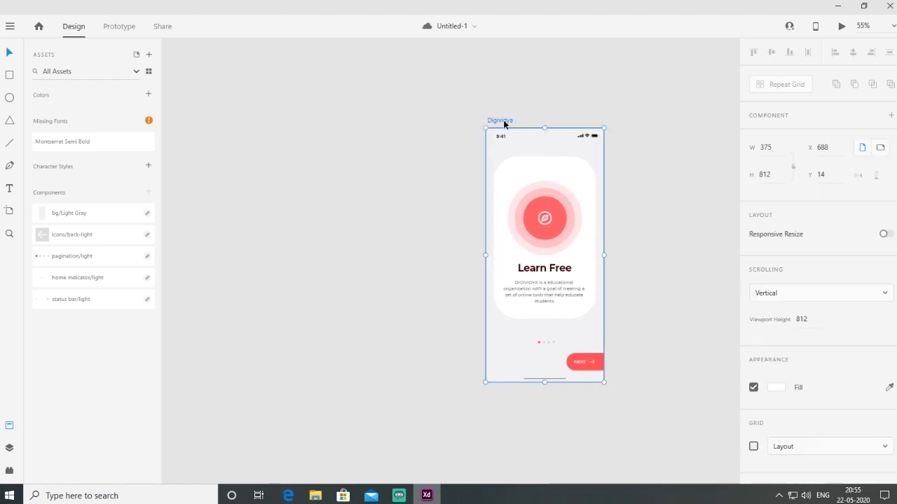
drag(495, 120, 361, 135)
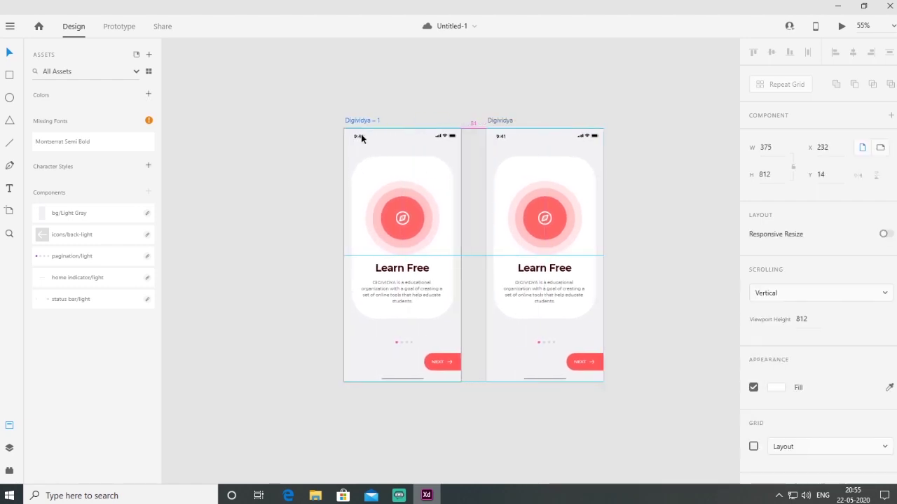
click(466, 94)
Step: Shrink the compass icon on the Digividya – 1 artboard to a width and height of 0
scroll(467, 94, left, 2)
scroll(470, 214, up, 3)
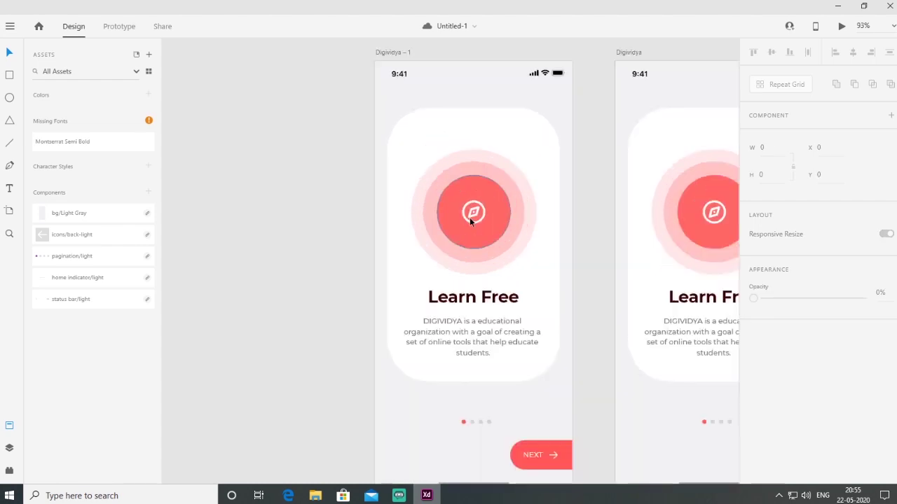
click(469, 217)
double_click(472, 217)
click(763, 147)
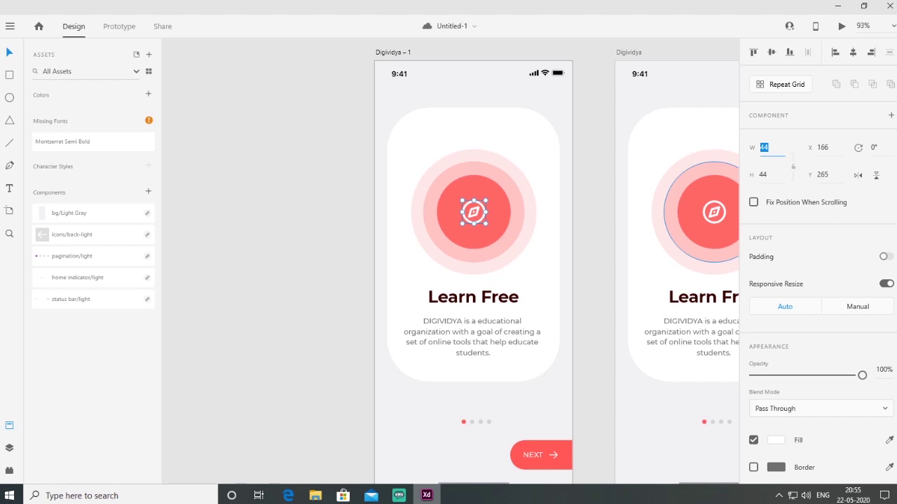
text(0)
key(Tab)
text(0)
key(Return)
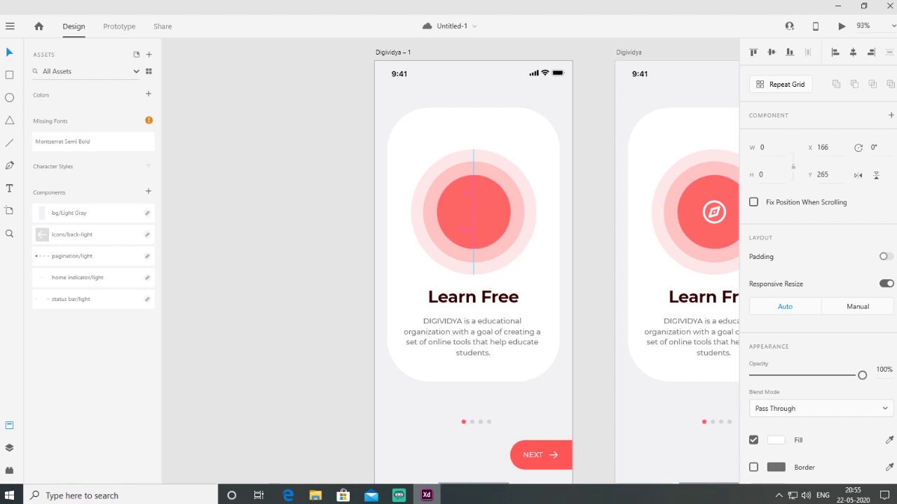
Step: Duplicate the Digividya – 1 artboard to its left and set the copy's innermost red circle to 0 width and 0 height
drag(389, 54, 235, 80)
scroll(482, 210, down, 2)
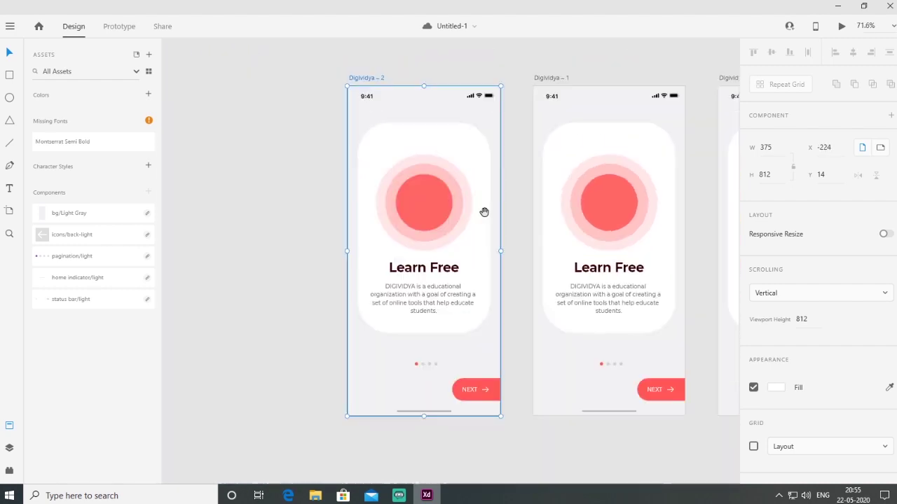
click(437, 213)
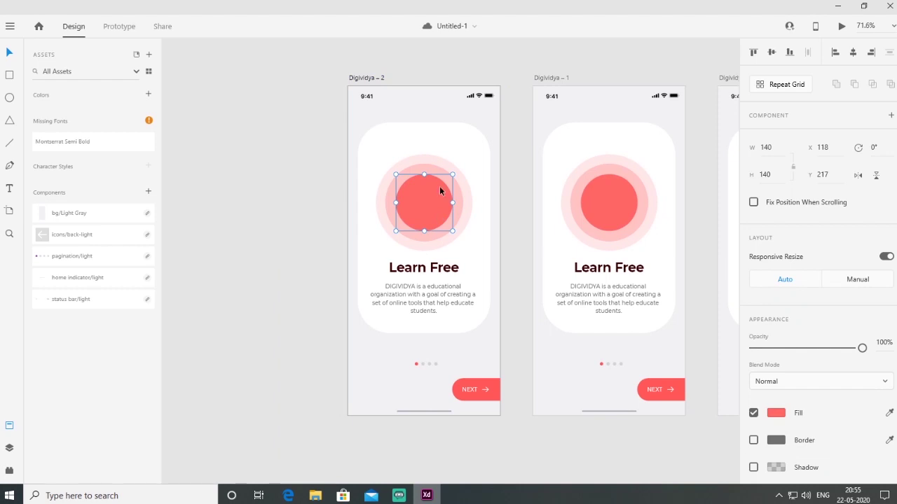
click(765, 147)
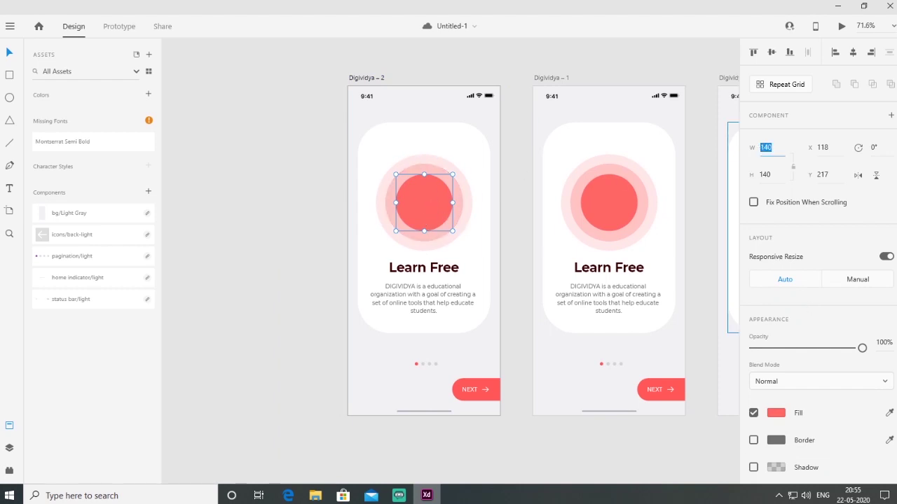
text(0)
key(Tab)
text(0)
key(Return)
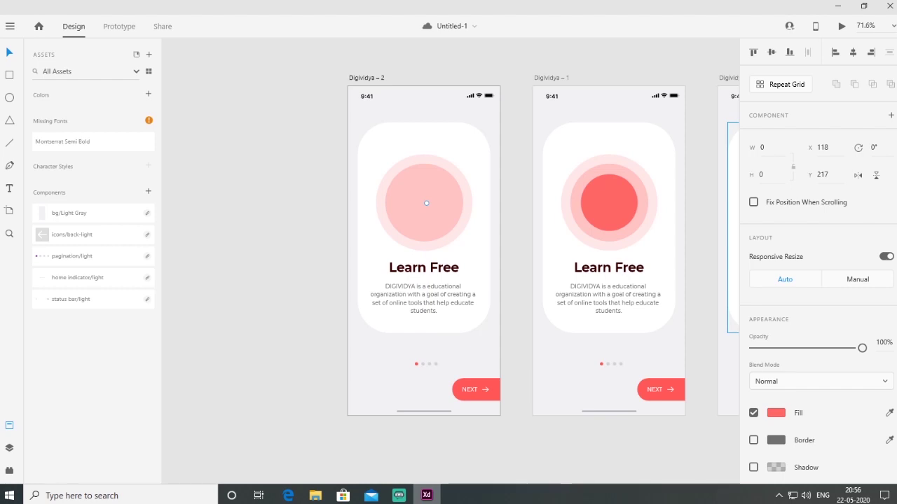
Step: Duplicate the Digividya – 2 artboard and place the copy to its left with the same 81 px spacing
key(ctrl+minus)
click(510, 148)
drag(521, 149, 413, 159)
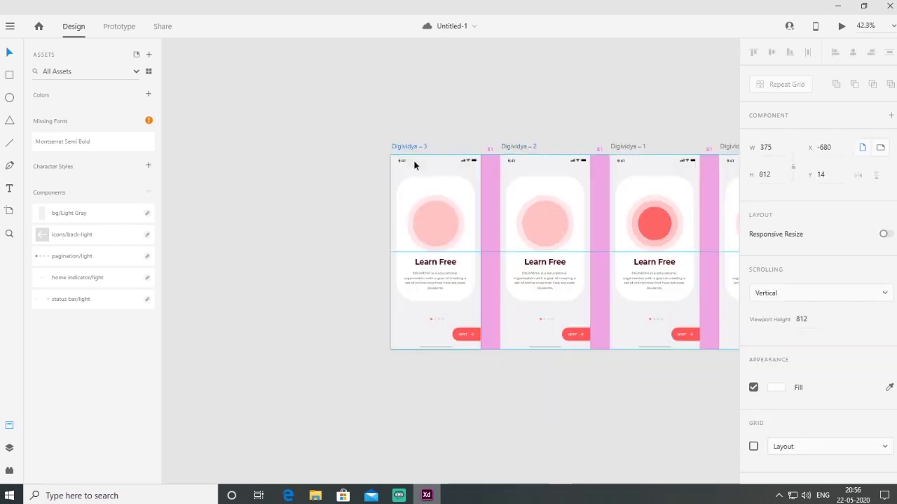
click(386, 253)
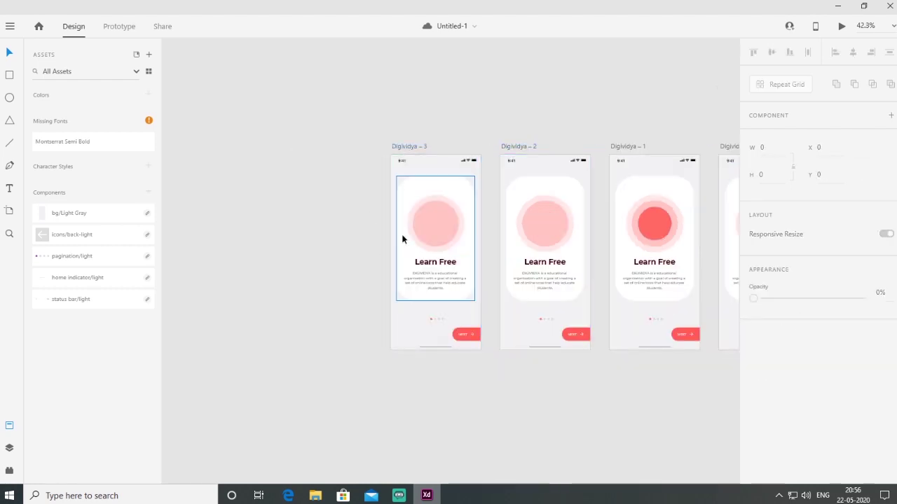
Step: Set the middle pink circle on the Digividya – 3 artboard to 0 width and 0 height
scroll(402, 236, up, 3)
click(448, 236)
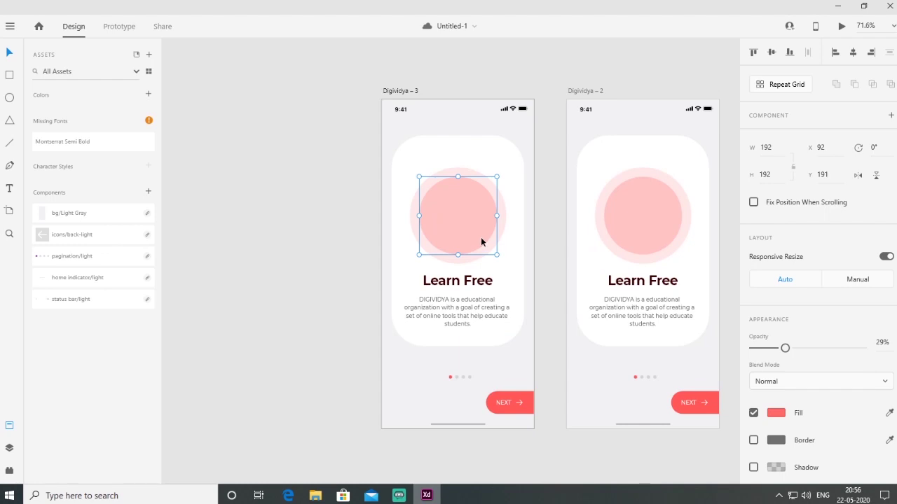
click(754, 149)
text(0)
key(Return)
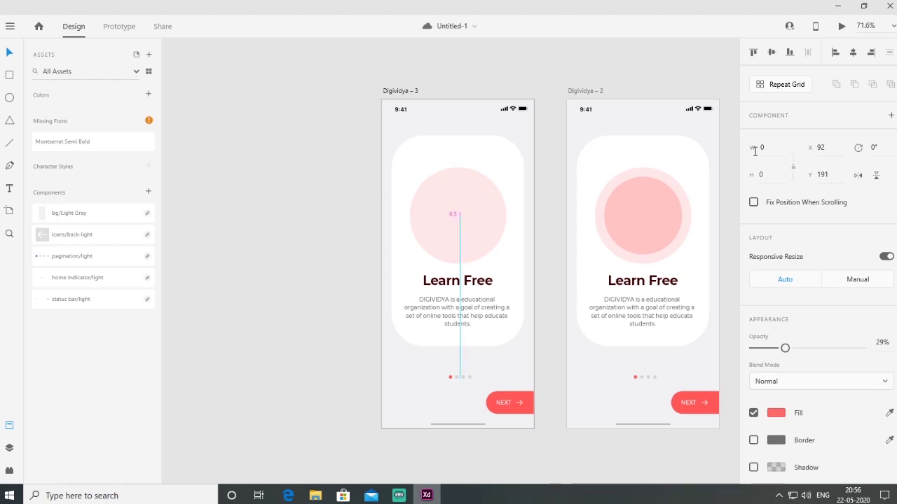
Step: Duplicate the Digividya – 3 artboard and place the copy to its left, evenly spaced with the others
scroll(539, 238, down, 2)
click(433, 124)
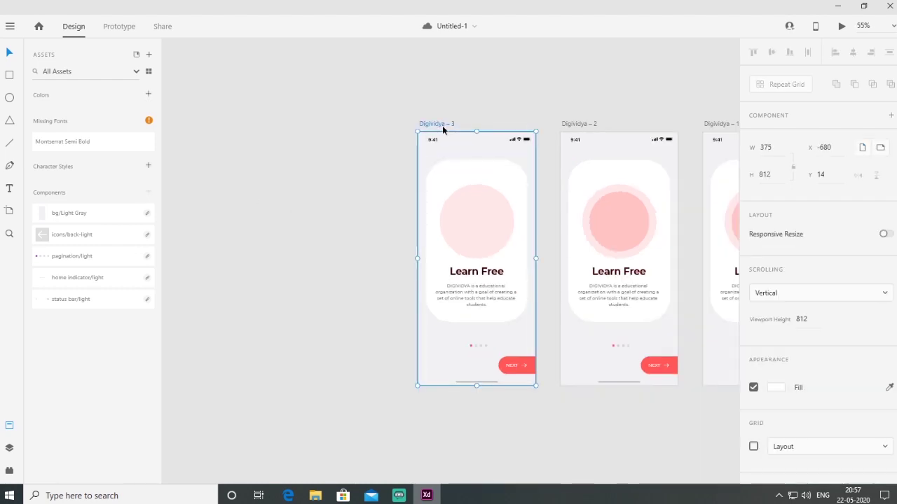
drag(445, 124, 304, 133)
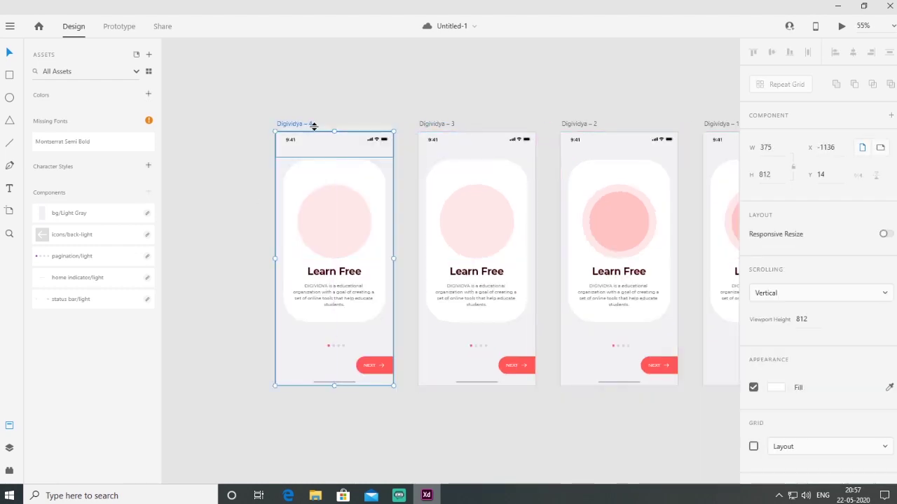
click(364, 95)
Step: Set the remaining outer circle on the Digividya – 4 artboard to 0 width and 0 height
click(348, 252)
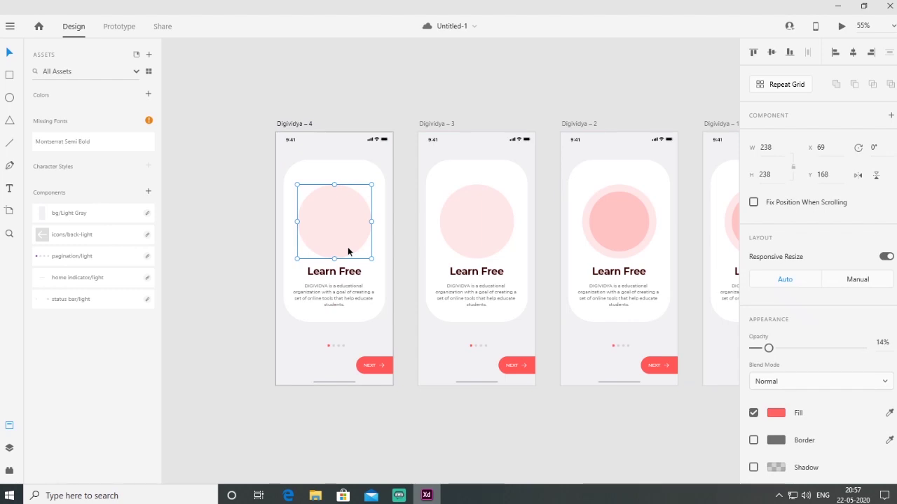
click(764, 147)
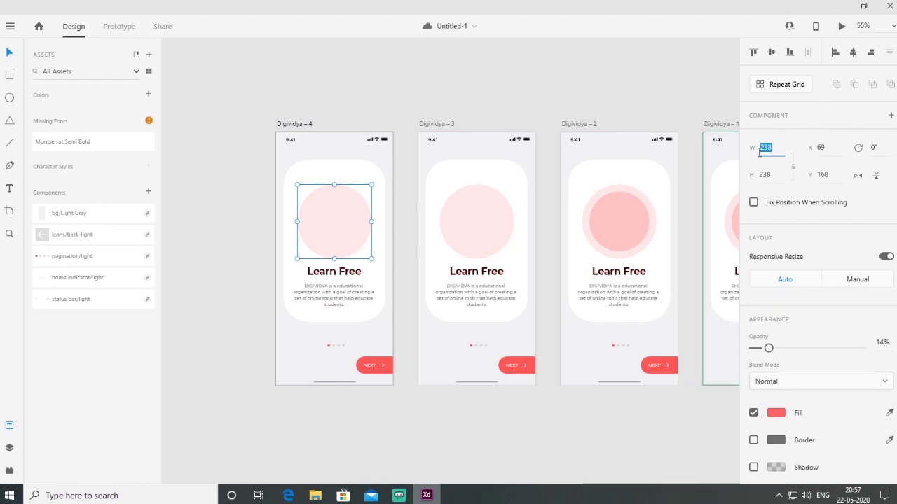
text(0)
key(Tab)
text(0)
key(Return)
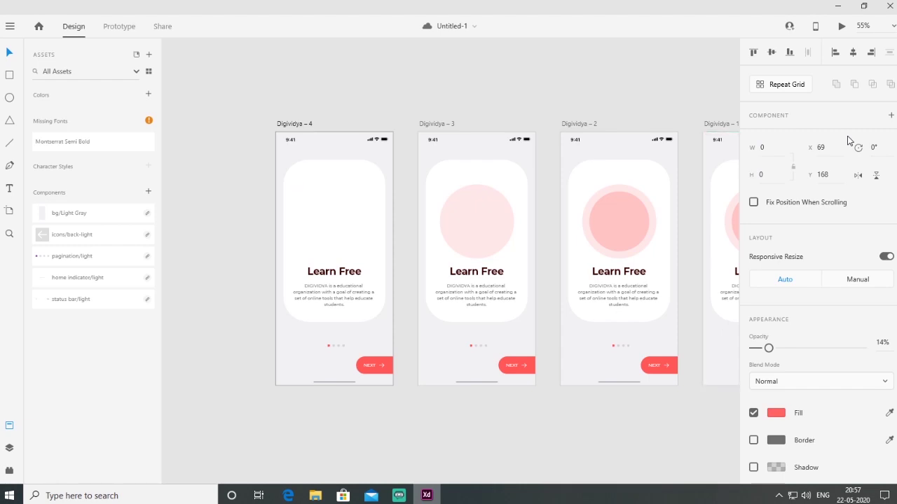
click(379, 236)
Step: Duplicate the original Digividya artboard with the compass icon and place the copy to its right
scroll(379, 239, down, 3)
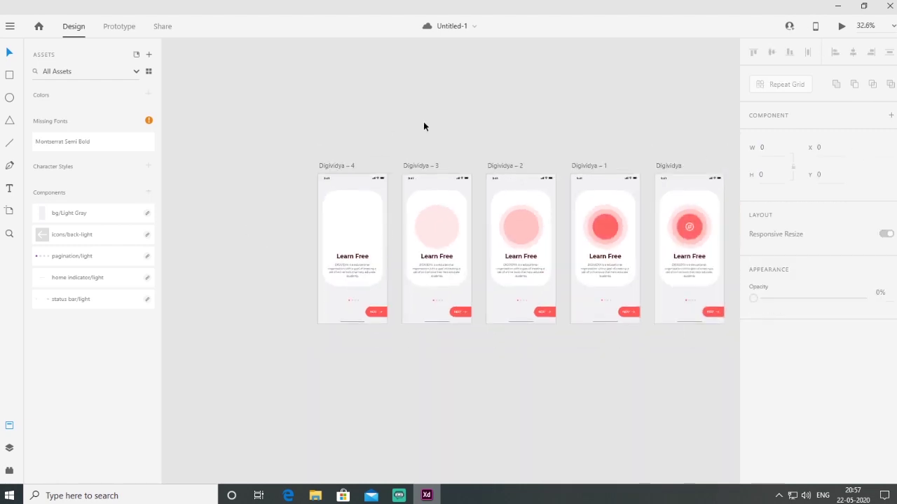
drag(582, 148, 642, 147)
scroll(672, 210, up, 3)
Step: On the Digividya – 5 artboard, remove the circles and compass icon and put the heading text "Learn Free Learn More" in their place
click(646, 184)
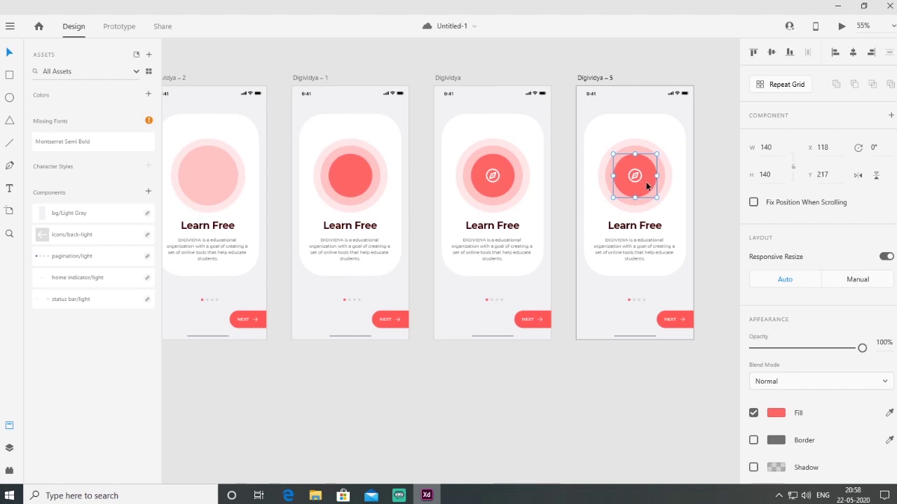
key(0)
key(0)
click(636, 183)
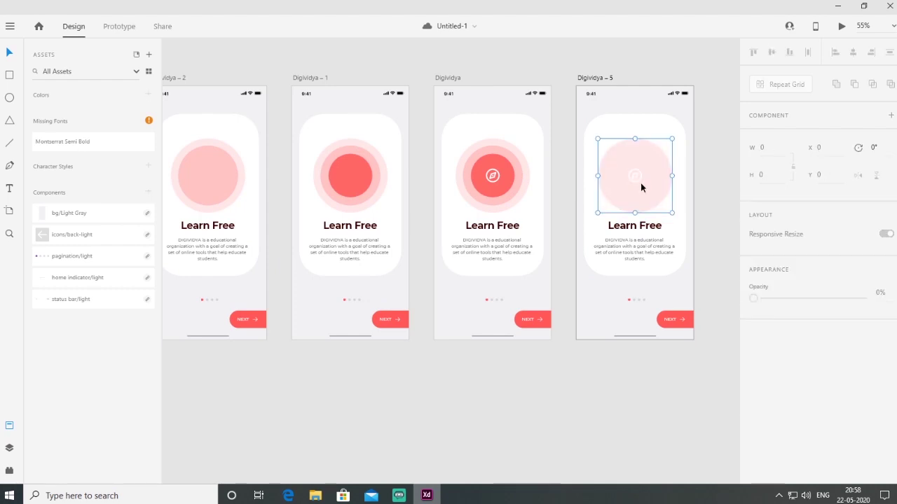
key(Delete)
key(ctrl+v)
click(10, 26)
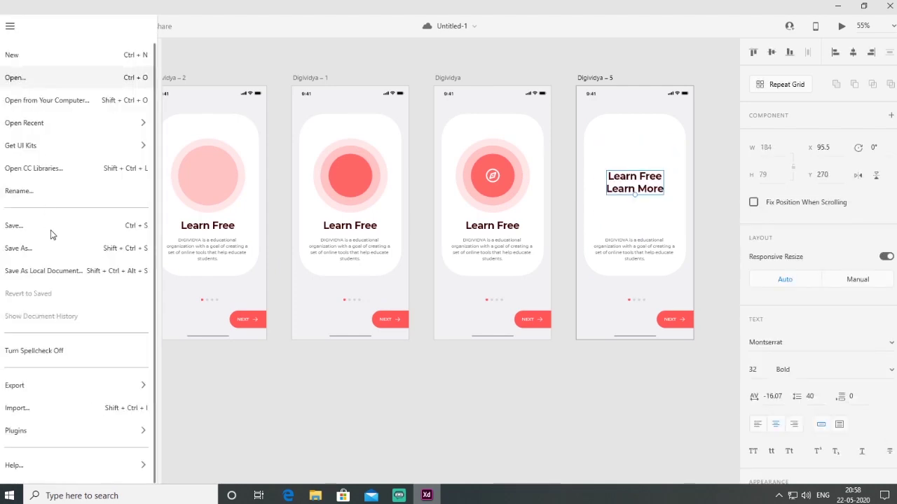
click(173, 364)
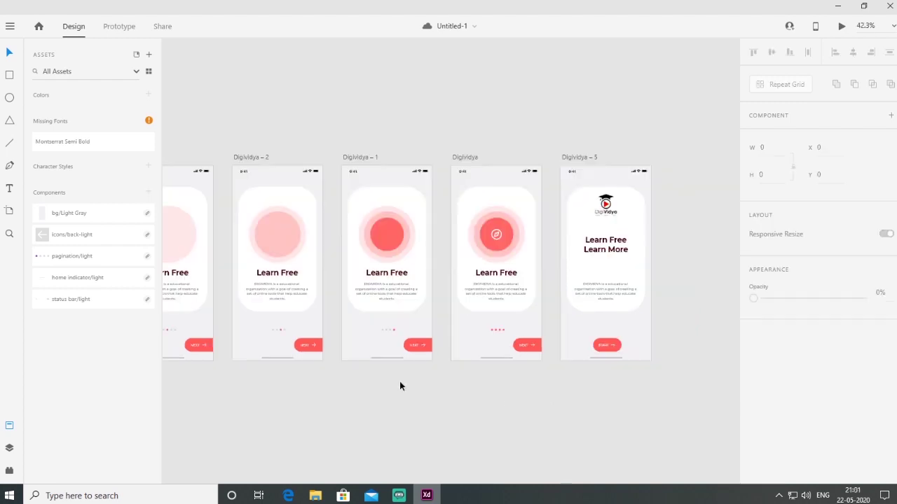
Step: Switch to prototype mode and make the Digividya – 4 artboard the home screen
scroll(479, 356, down, 3)
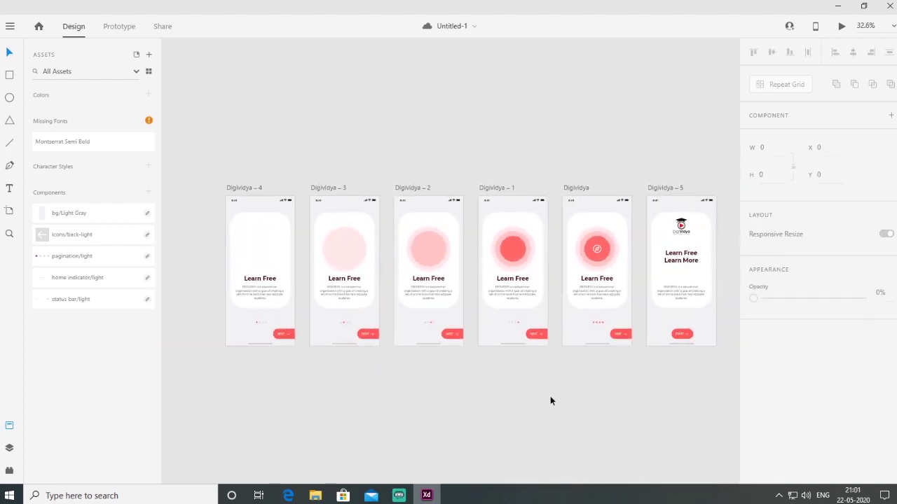
drag(547, 385, 528, 344)
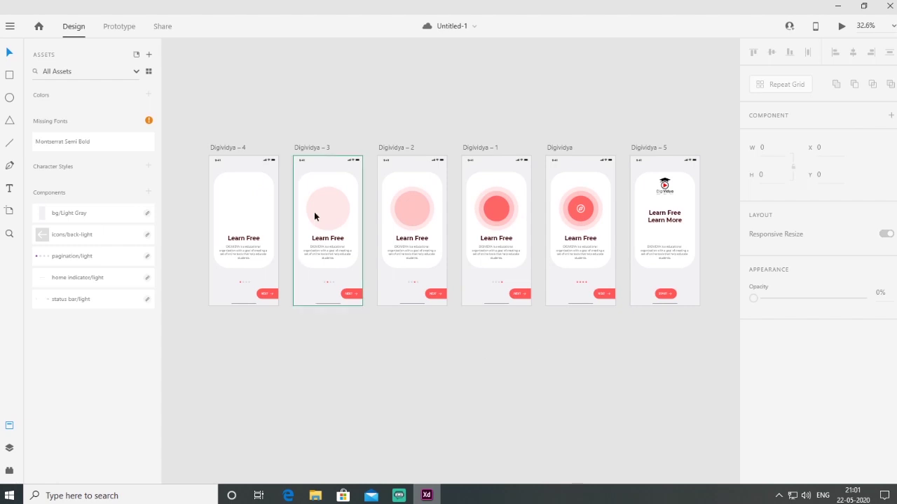
click(230, 148)
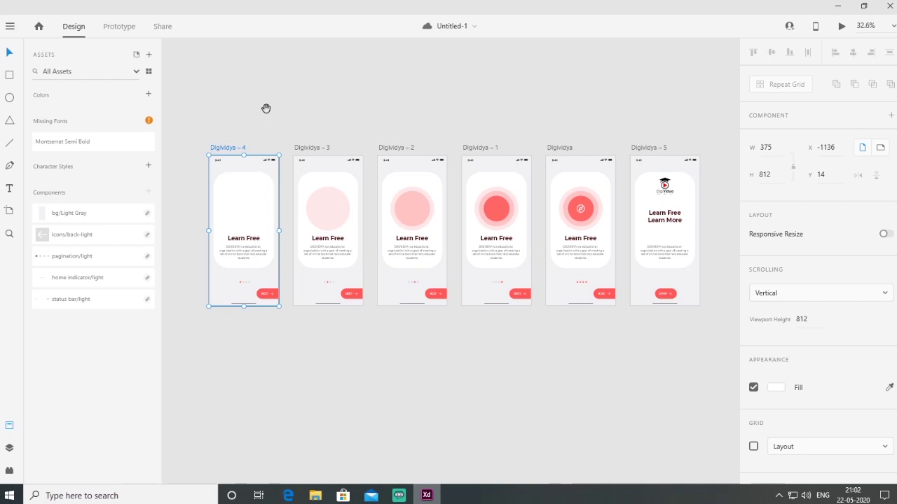
drag(266, 108, 278, 103)
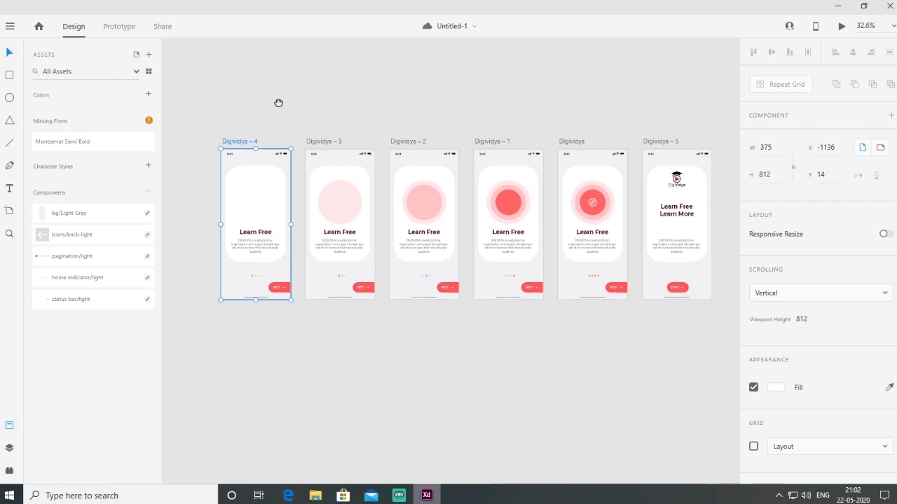
click(118, 28)
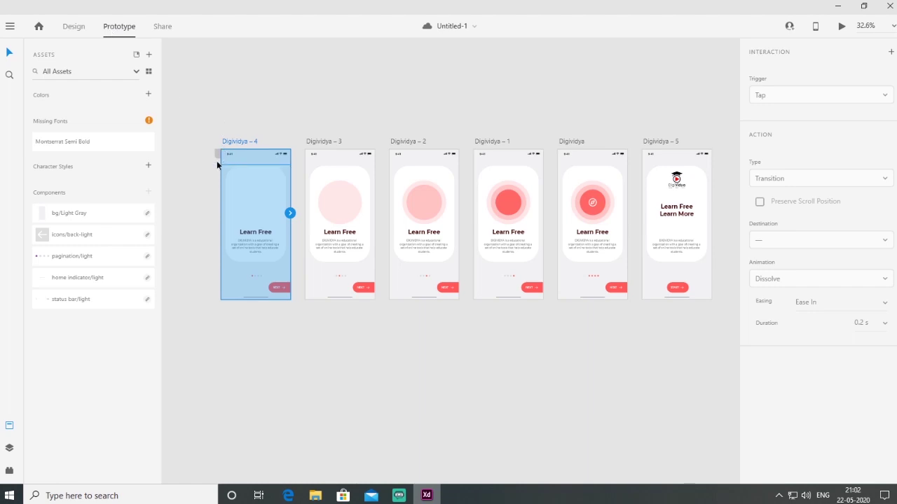
scroll(219, 155, up, 3)
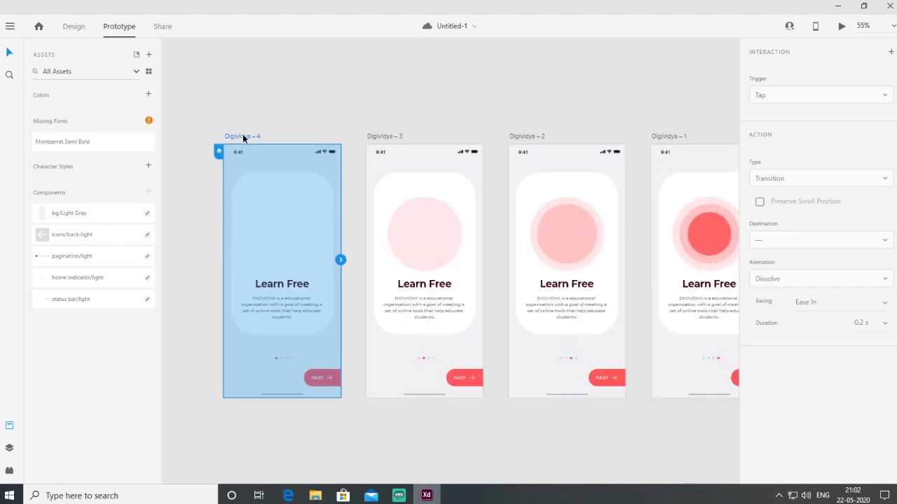
scroll(218, 157, up, 2)
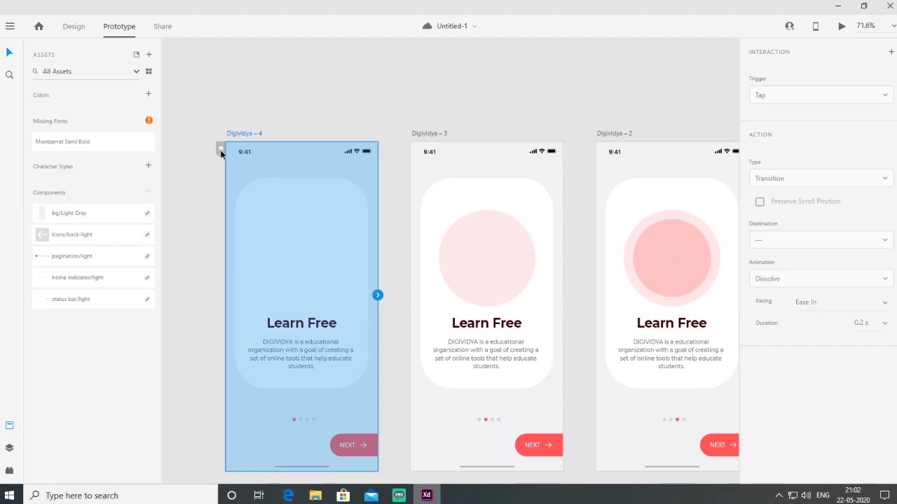
scroll(388, 82, down, 1)
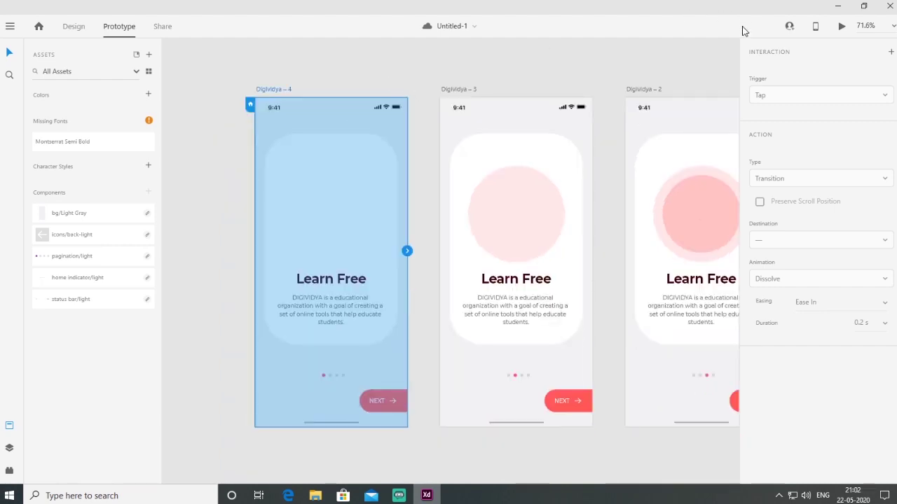
Step: Preview the prototype from its home screen and close the preview
click(842, 26)
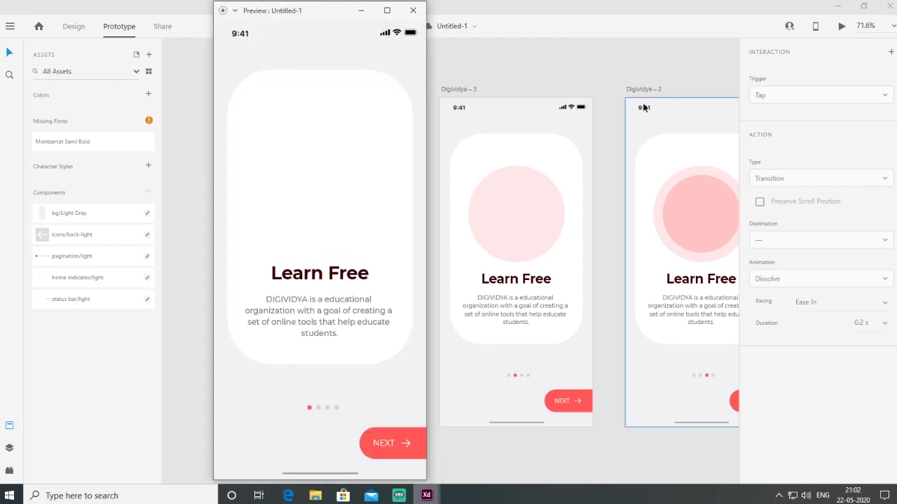
drag(332, 28, 526, 47)
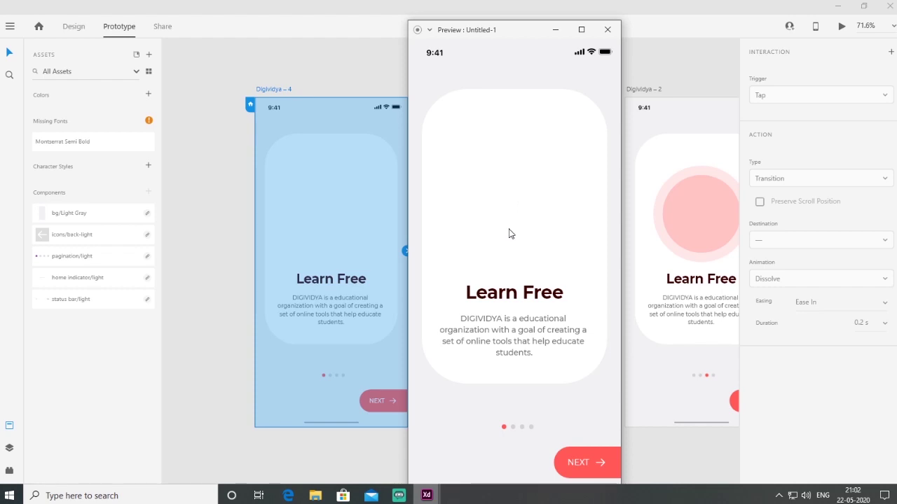
click(607, 30)
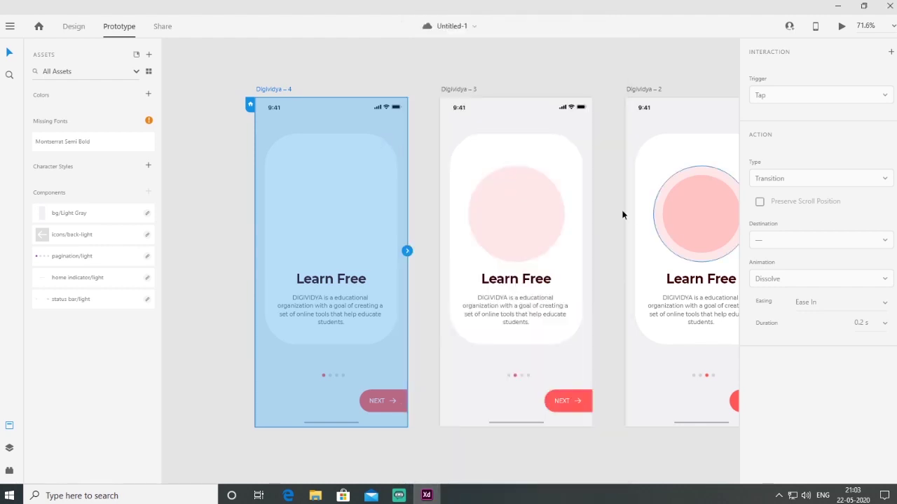
Step: Link the Digividya – 4 artboard to Digividya – 3 with a Drag trigger and an Auto-Animate action
click(417, 184)
scroll(416, 185, down, 2)
drag(595, 176, 522, 163)
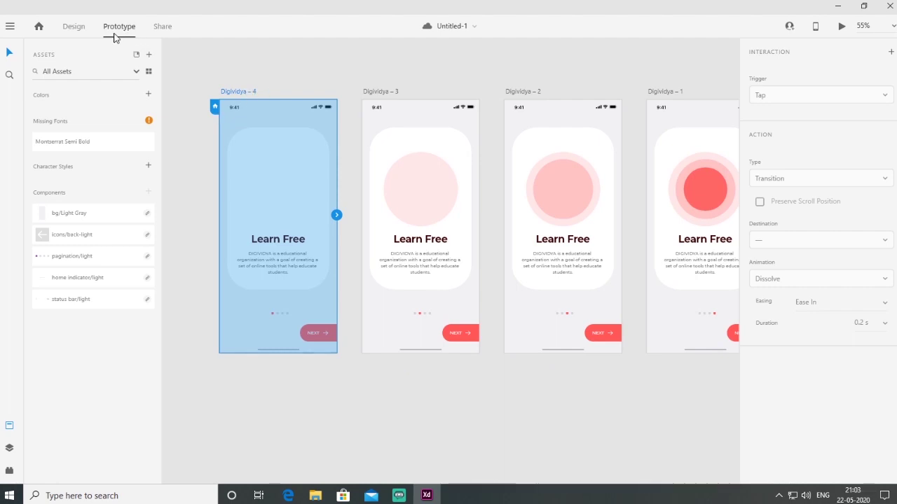
click(336, 215)
drag(344, 218, 362, 232)
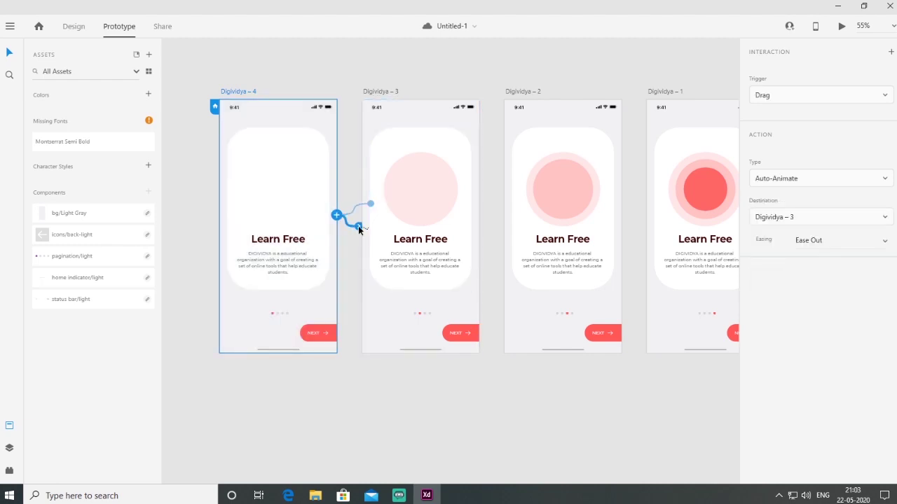
Step: Link the remaining artboards in order, from Digividya – 3 through Digividya – 2, Digividya – 1 and Digividya to Digividya – 5
click(560, 245)
scroll(448, 218, right, 4)
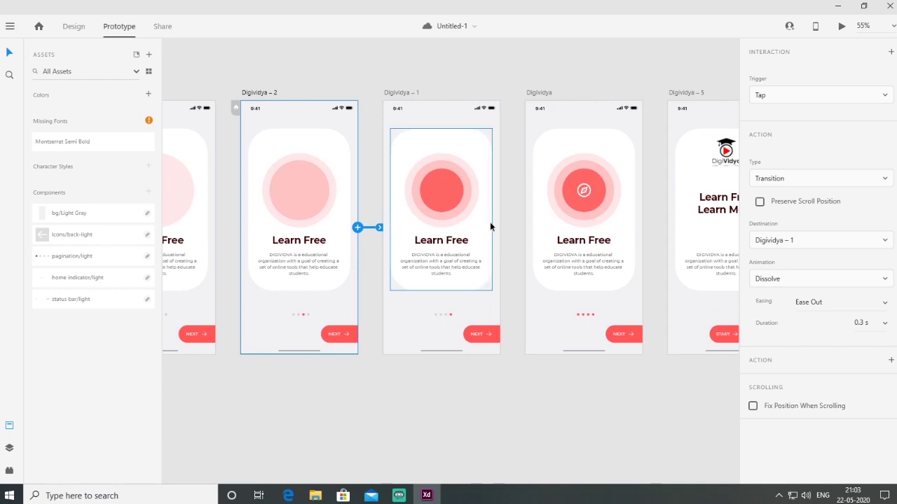
click(496, 220)
drag(499, 227, 545, 249)
scroll(649, 242, right, 3)
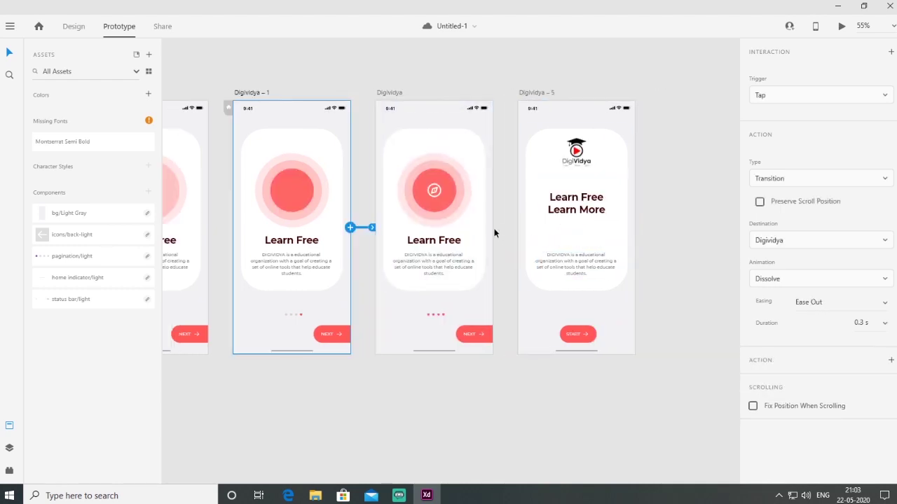
click(492, 227)
drag(492, 228, 522, 234)
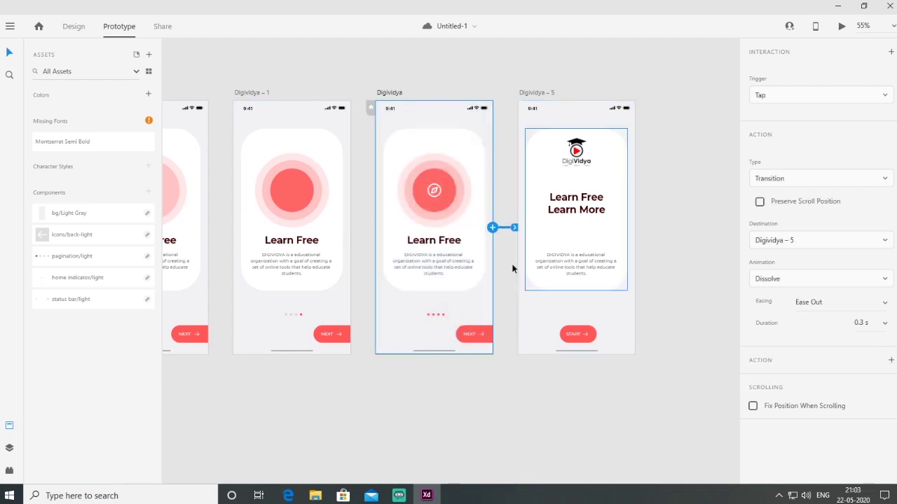
Step: Set the trigger of the Auto-Animate link from Digividya – 4 to Digividya – 3 to Time
scroll(604, 204, left, 8)
scroll(456, 200, left, 4)
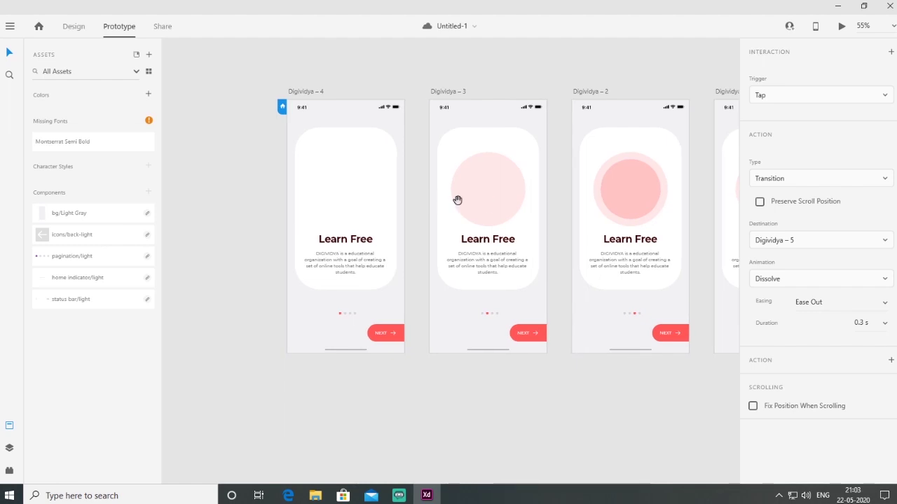
click(352, 91)
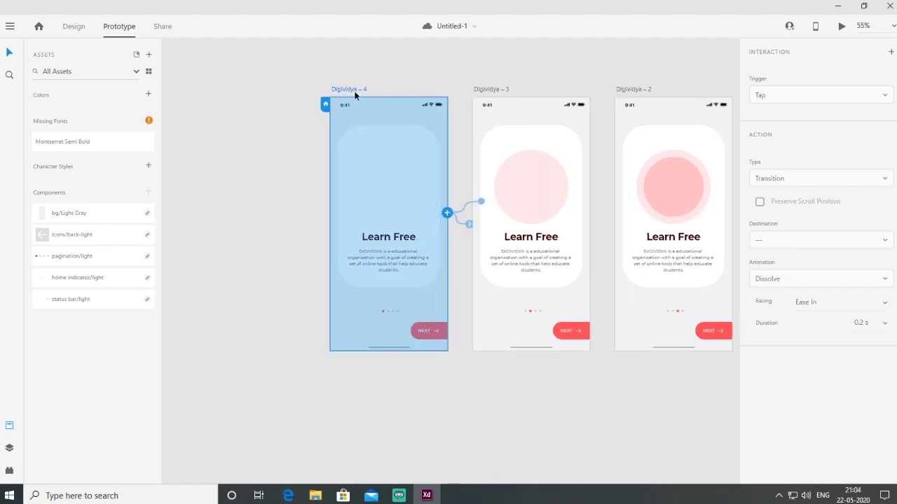
drag(469, 223, 469, 241)
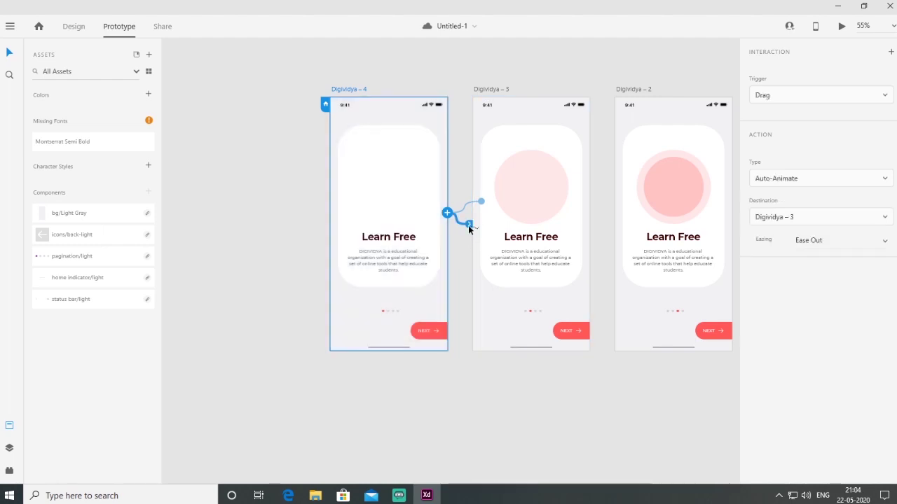
click(859, 96)
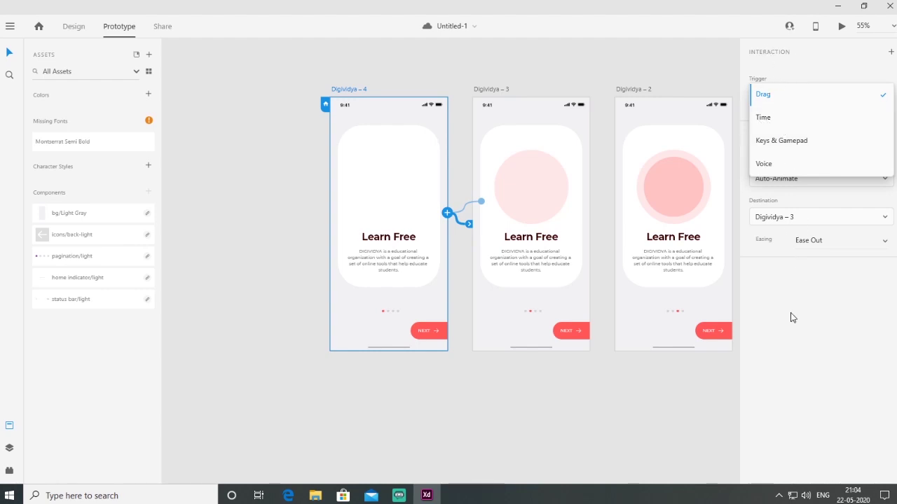
click(469, 225)
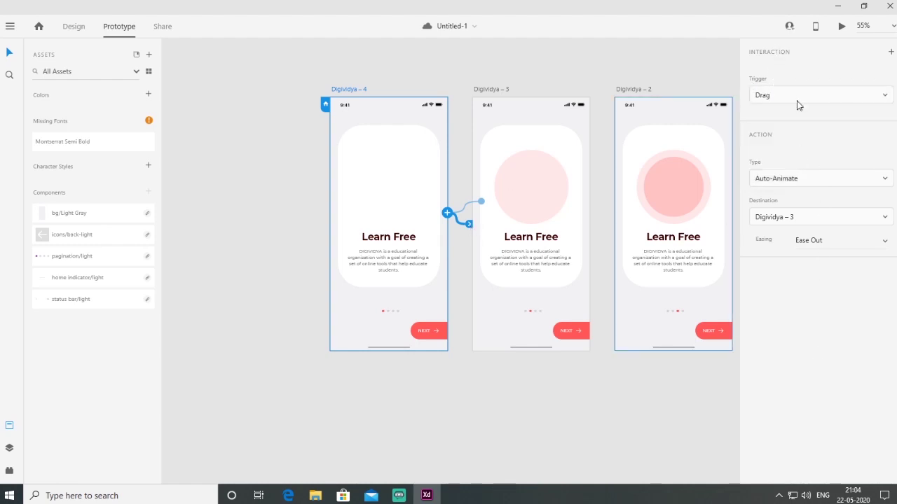
click(804, 96)
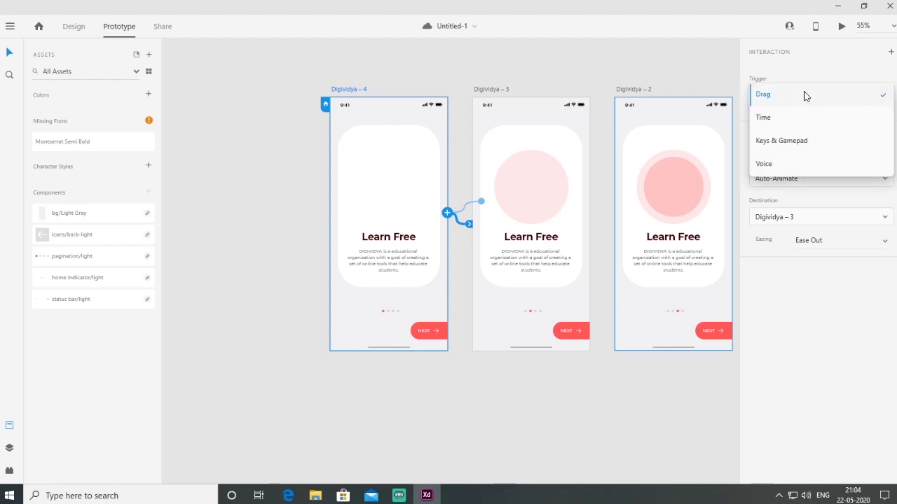
click(780, 118)
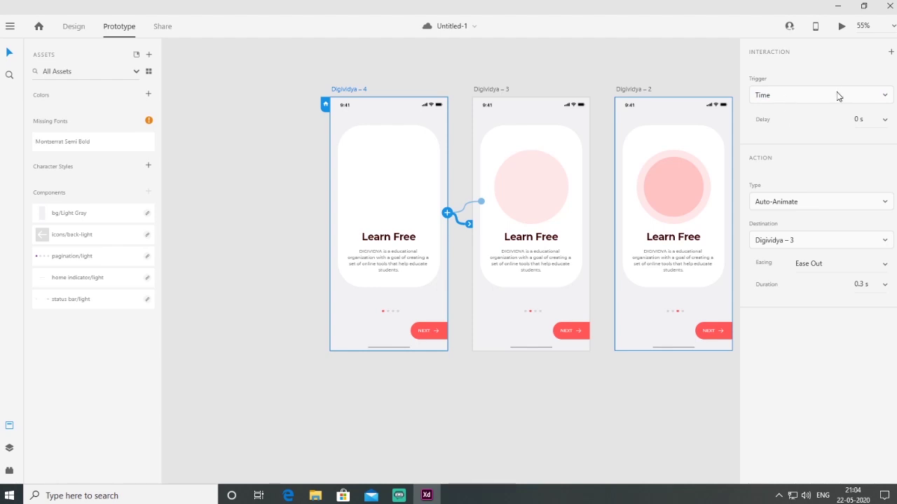
Step: Give the Digividya – 4 to Digividya – 3 link Ease In-Out easing and a duration of 2 s
click(845, 121)
click(885, 266)
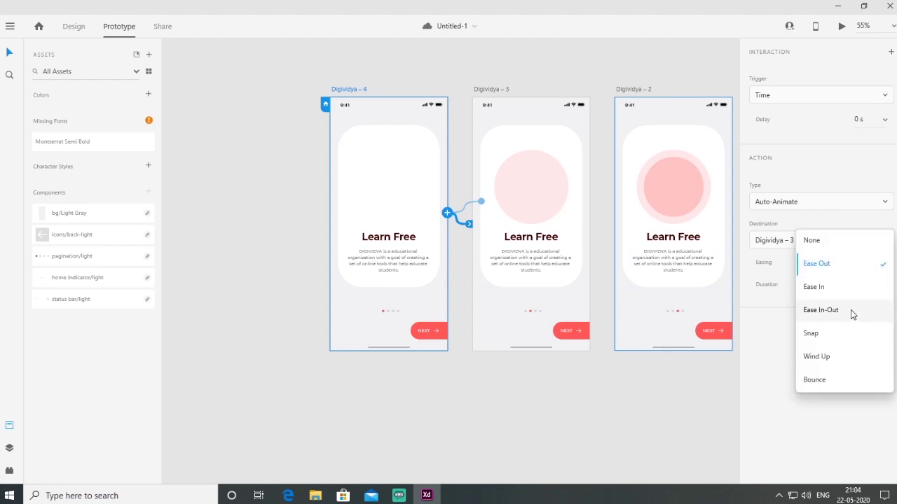
click(851, 309)
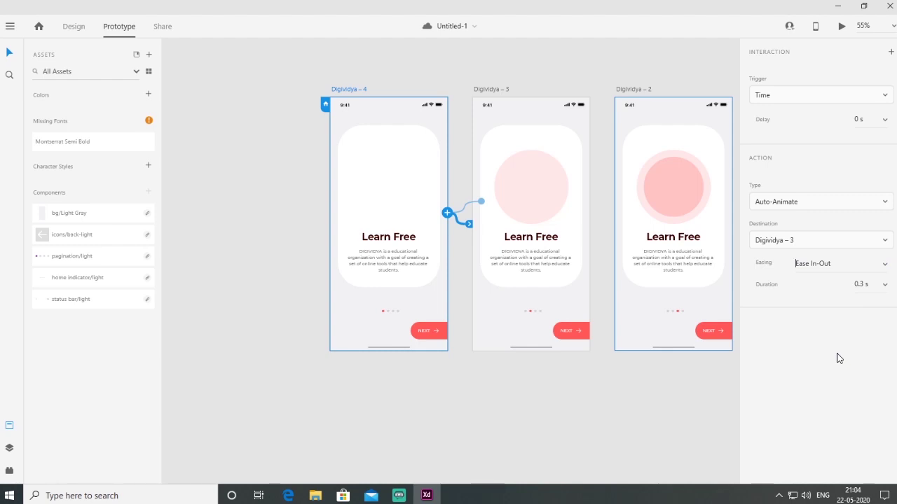
click(867, 284)
text(2)
key(Return)
Step: Link the whole Digividya – 3 artboard to Digividya – 2 with a Time trigger, Auto-Animate, Ease In-Out easing and 2 s duration
scroll(490, 211, right, 3)
click(378, 87)
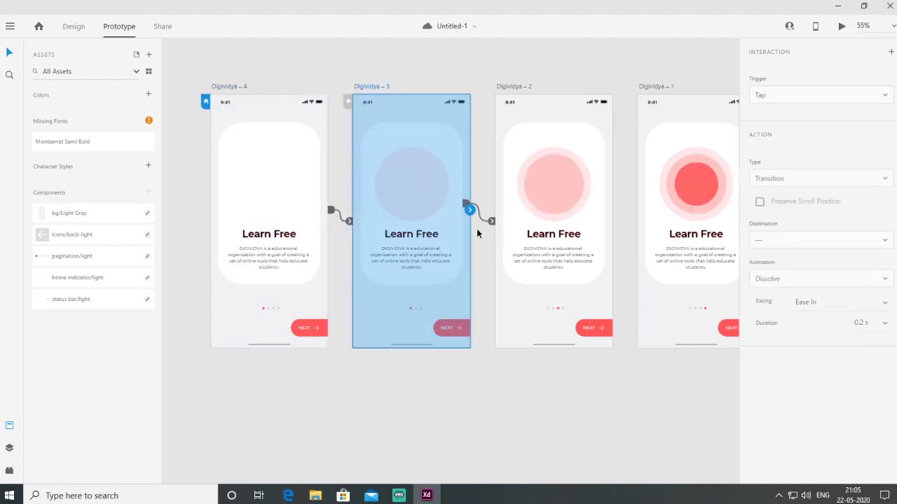
drag(469, 208, 494, 225)
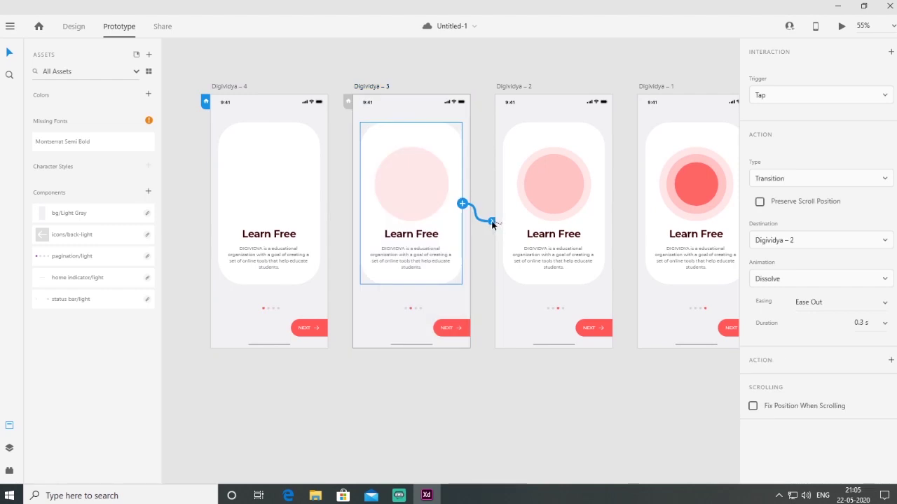
click(794, 98)
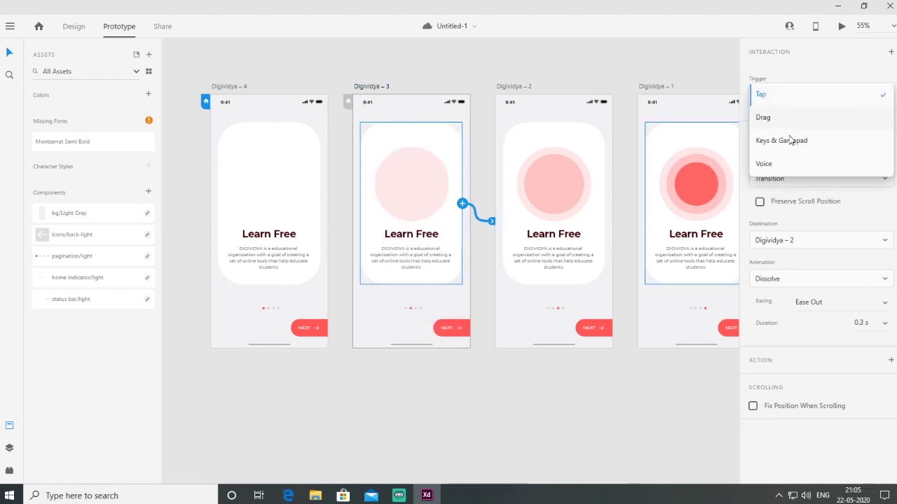
click(390, 88)
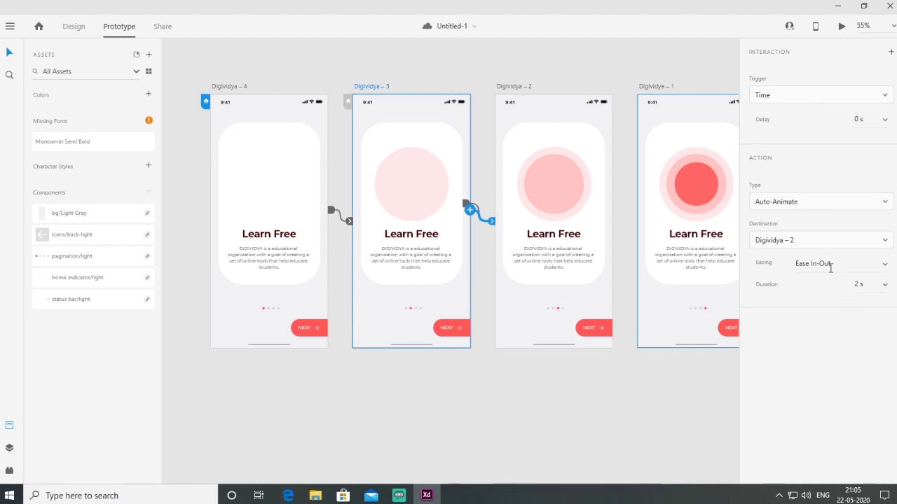
Step: Link the whole Digividya – 2 artboard to Digividya – 1 with a Time trigger, Auto-Animate, Ease In-Out easing and 2 s duration
click(526, 87)
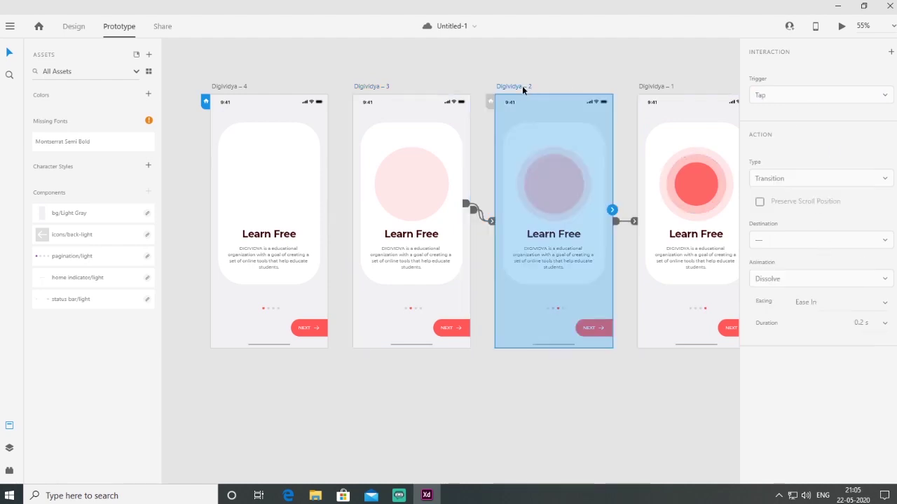
drag(627, 176, 489, 161)
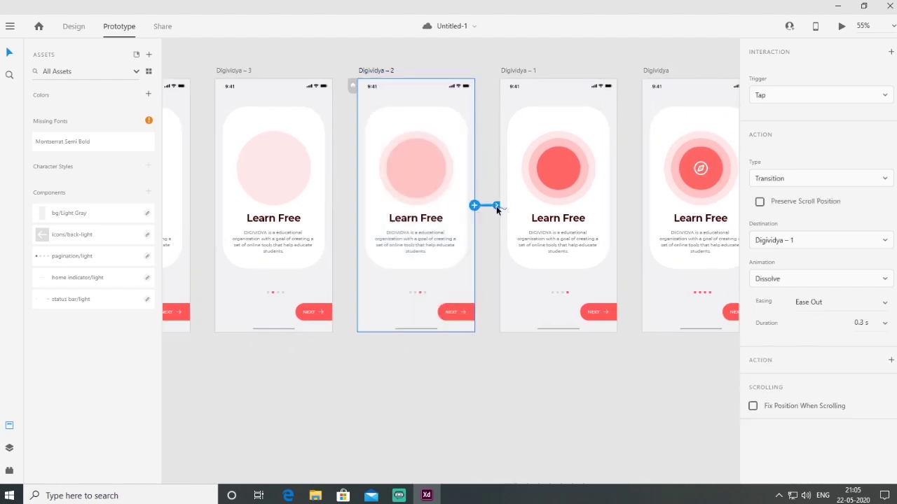
click(809, 99)
click(371, 75)
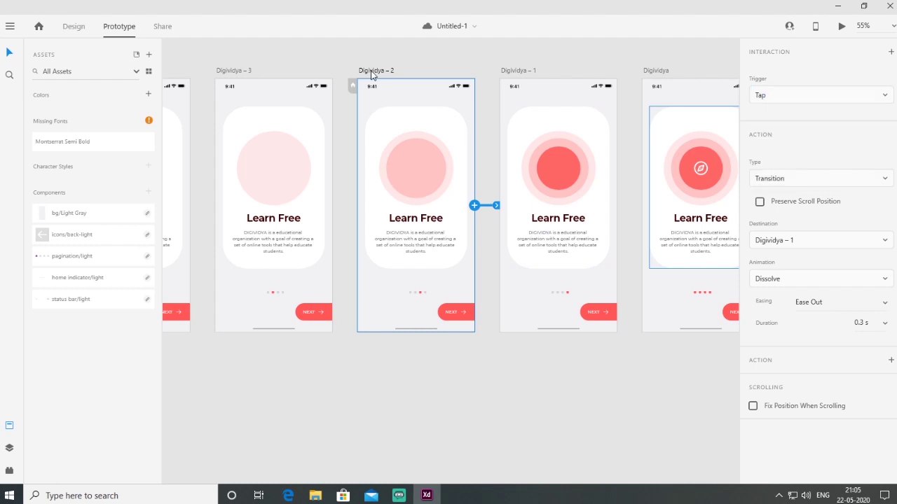
click(372, 73)
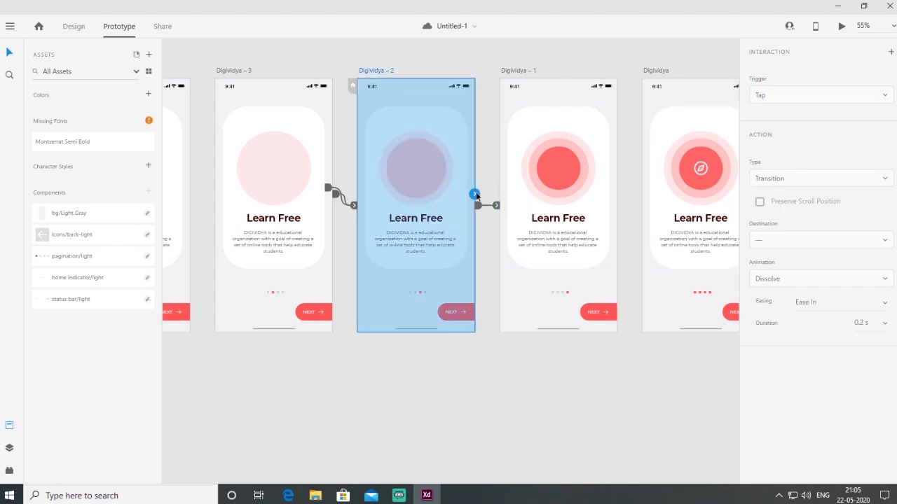
drag(491, 230, 508, 243)
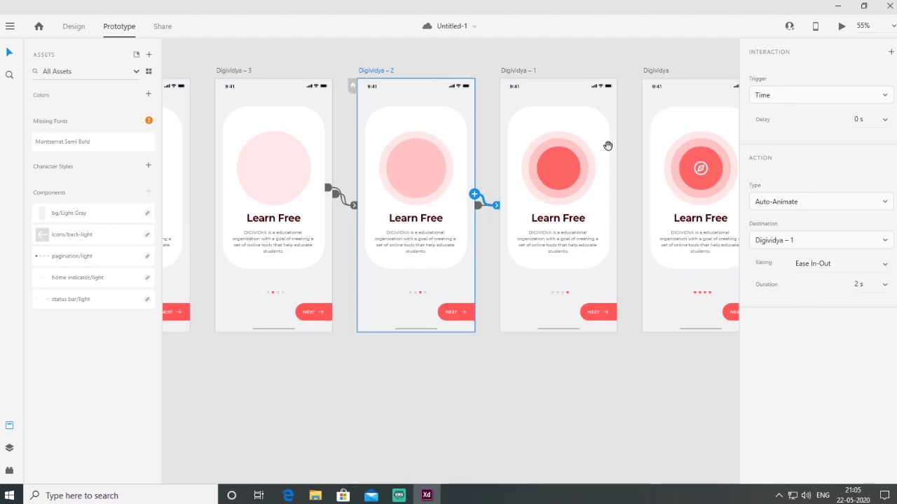
Step: Link the whole Digividya – 1 artboard to Digividya with a Time trigger, Auto-Animate, Ease In-Out easing and 2 s duration
drag(606, 144, 486, 160)
click(393, 89)
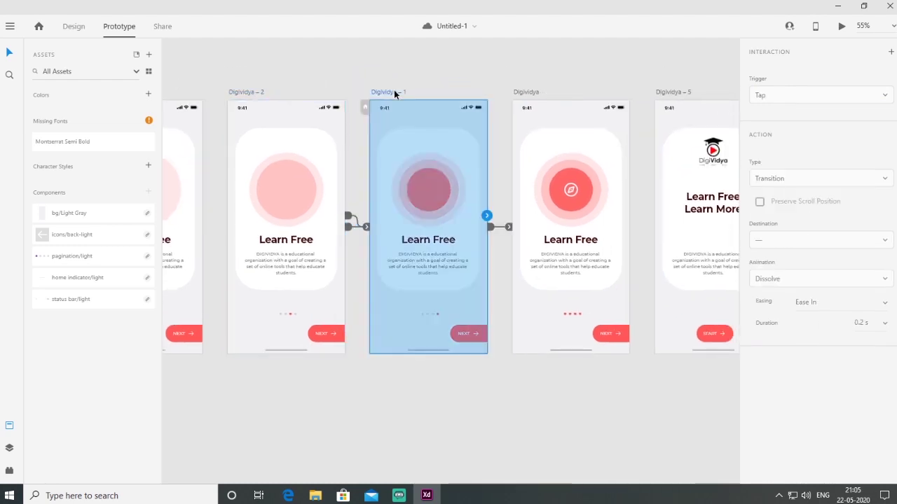
drag(486, 217, 527, 266)
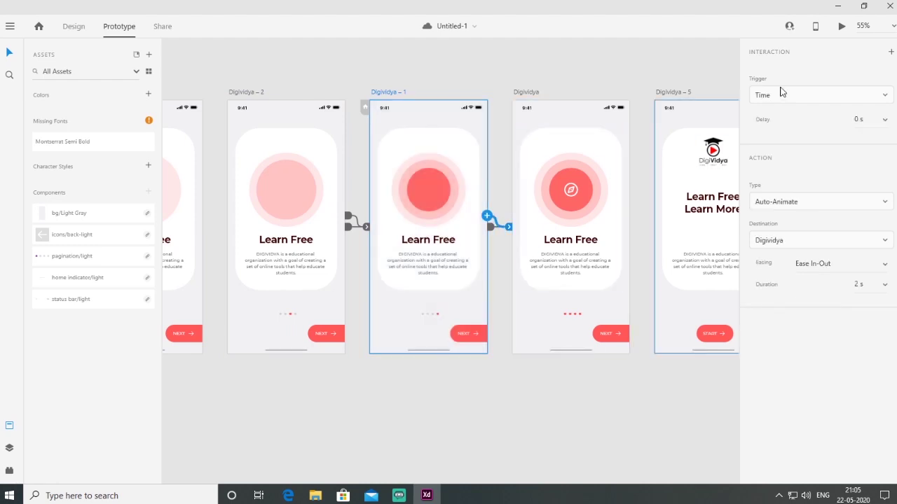
Step: Preview the animated sequence, advance from the compass screen to the Digividya – 5 screen, and close the preview
drag(598, 180, 539, 137)
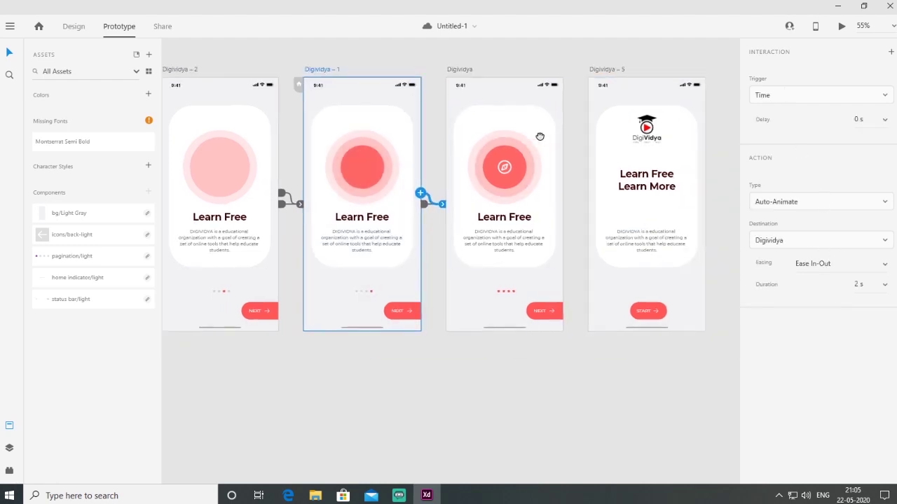
click(840, 32)
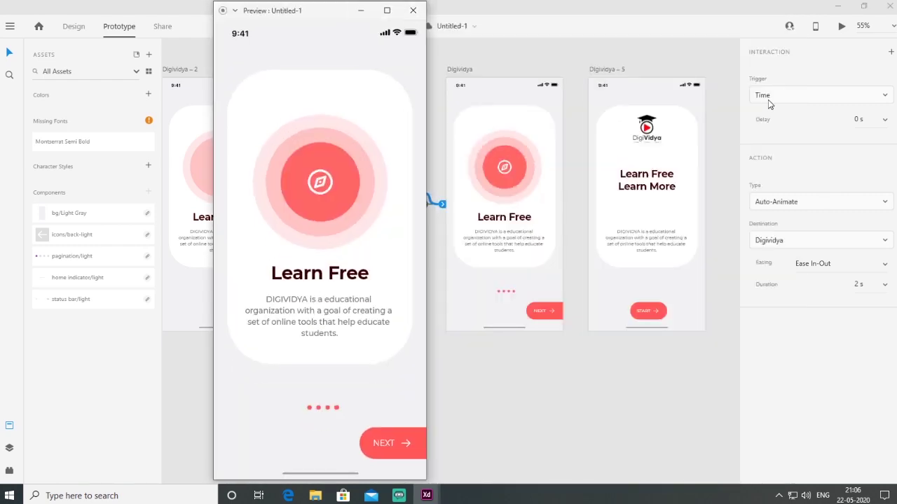
click(314, 202)
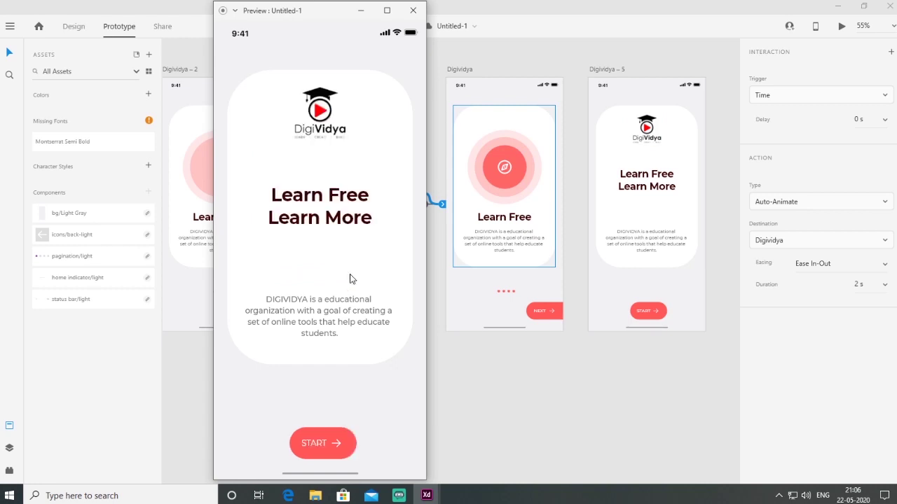
click(412, 9)
Step: Set the delay of the timed link from Digividya – 4 to Digividya – 3 to 2 s
drag(251, 212, 651, 208)
scroll(402, 194, left, 2)
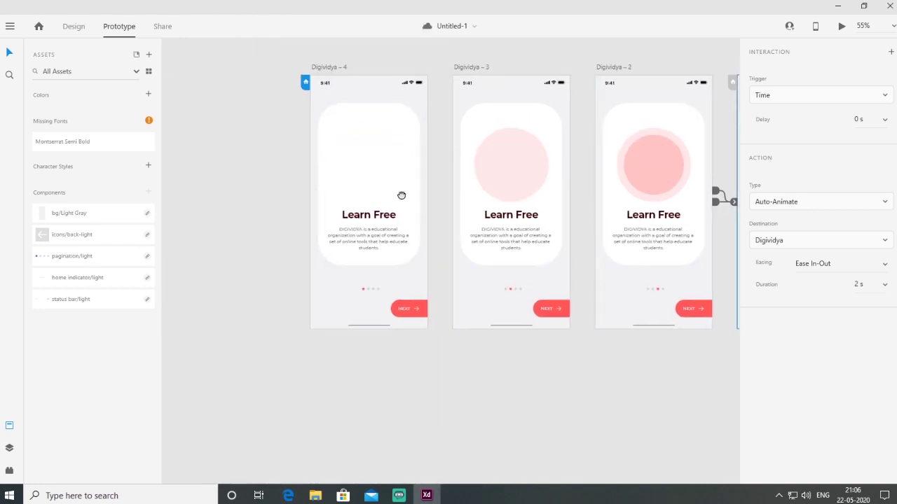
scroll(322, 206, up, 1)
scroll(274, 90, right, 2)
click(263, 80)
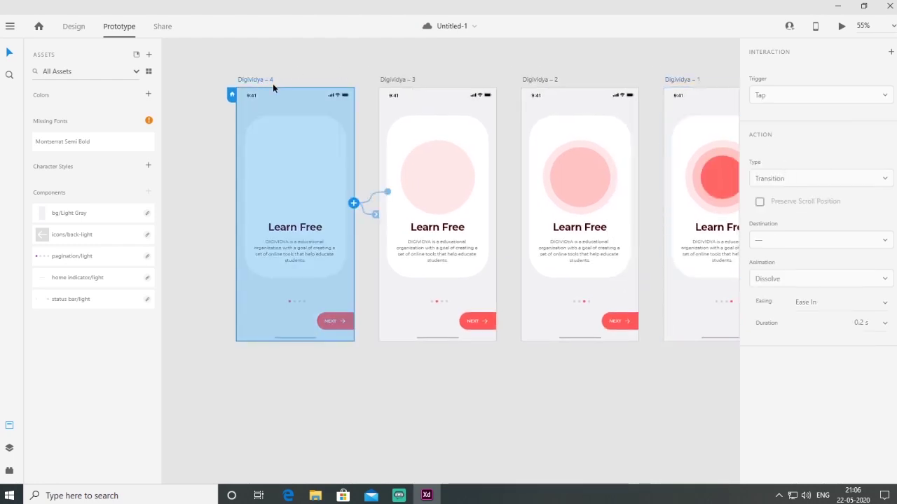
click(375, 214)
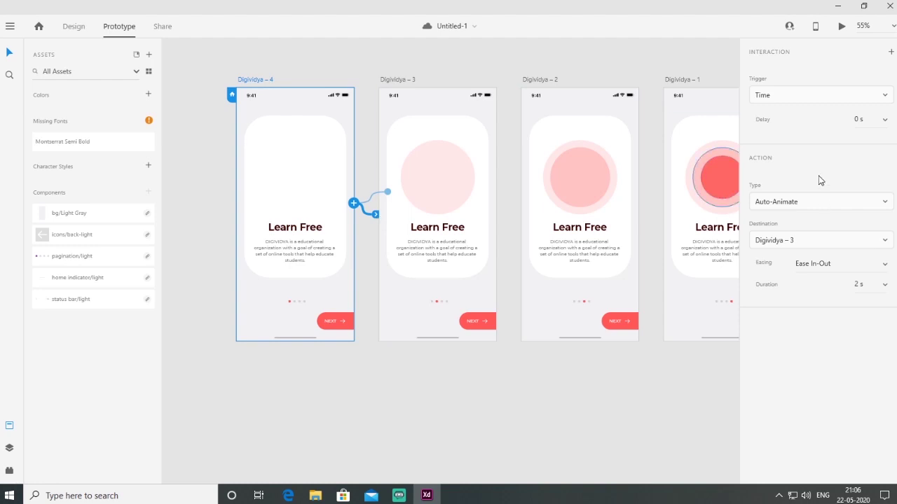
click(843, 119)
text(2)
key(Return)
Step: Preview the sequence with the delayed start, try the NEXT button on the compass screen, and close the preview
click(842, 30)
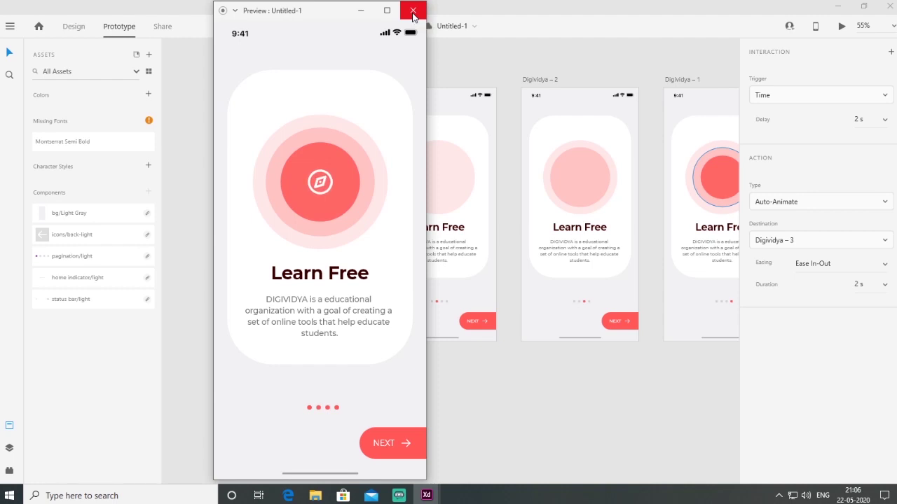
click(390, 448)
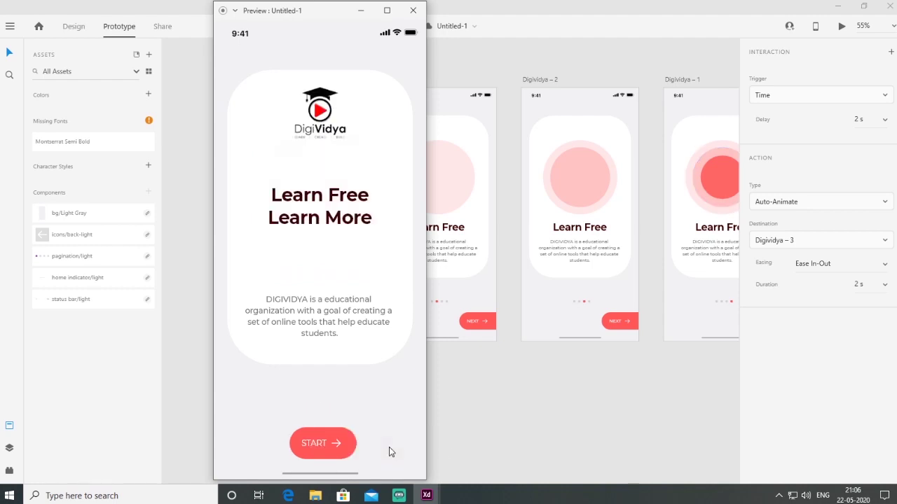
click(412, 9)
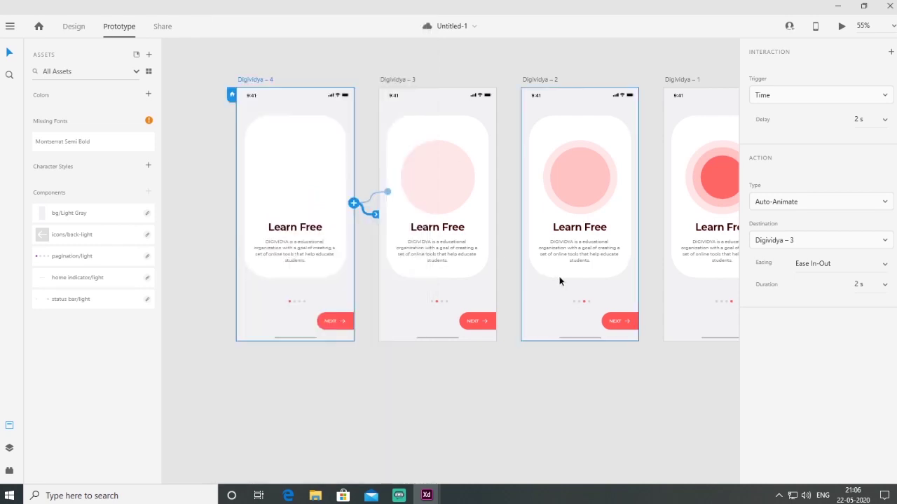
Step: Link the NEXT button on the Digividya artboard to Digividya – 5 with a Tap trigger, Auto-Animate, Ease In-Out easing and 2 s duration
drag(668, 219, 238, 224)
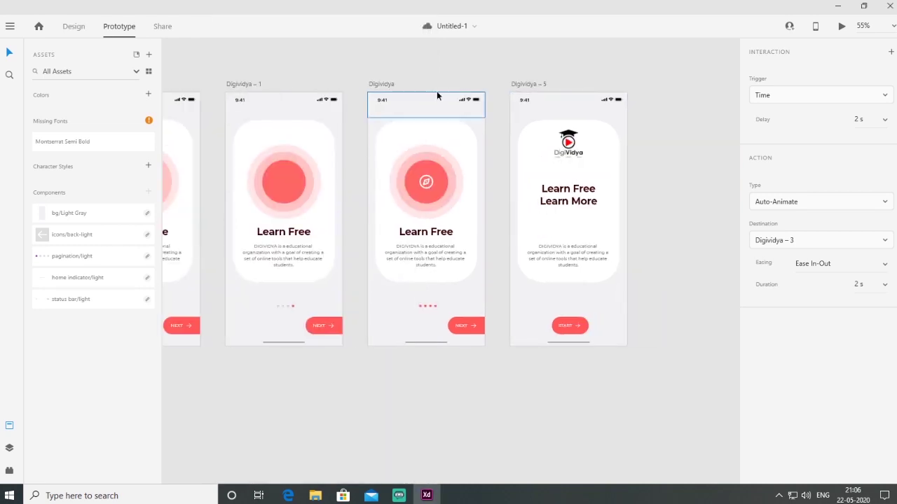
click(387, 86)
click(479, 326)
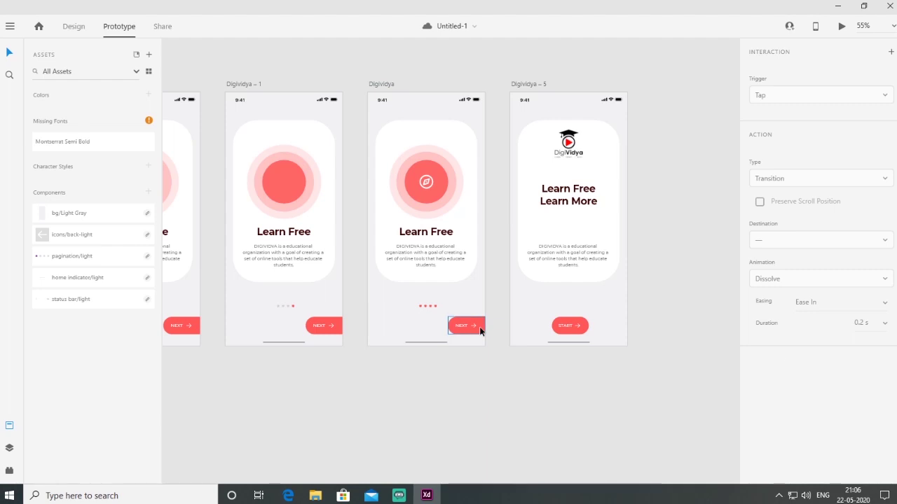
drag(484, 326, 542, 230)
click(783, 96)
click(782, 96)
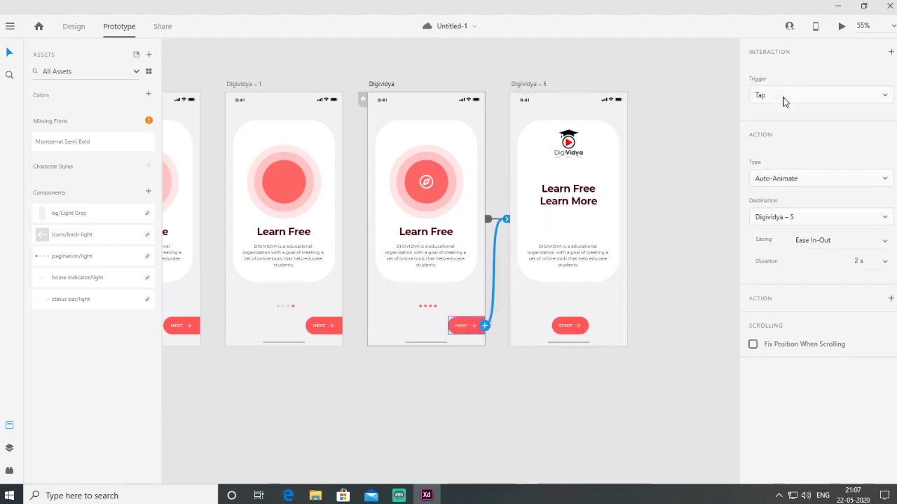
click(810, 185)
click(811, 184)
Step: Test the NEXT button link in the preview, replay the sequence from Digividya – 4, and close the preview
click(841, 28)
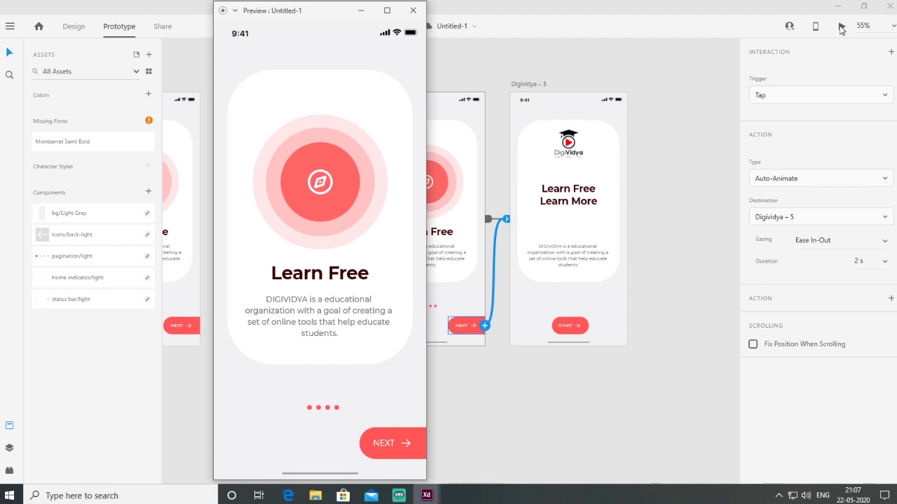
click(398, 454)
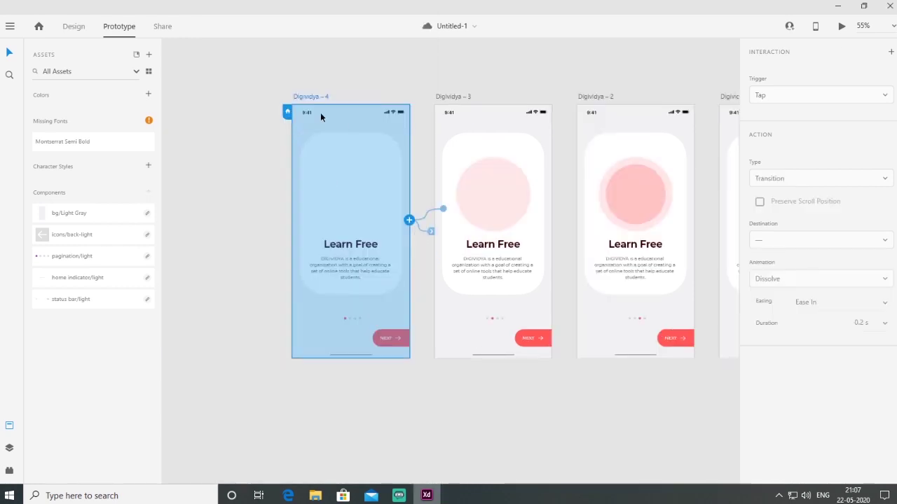
click(842, 27)
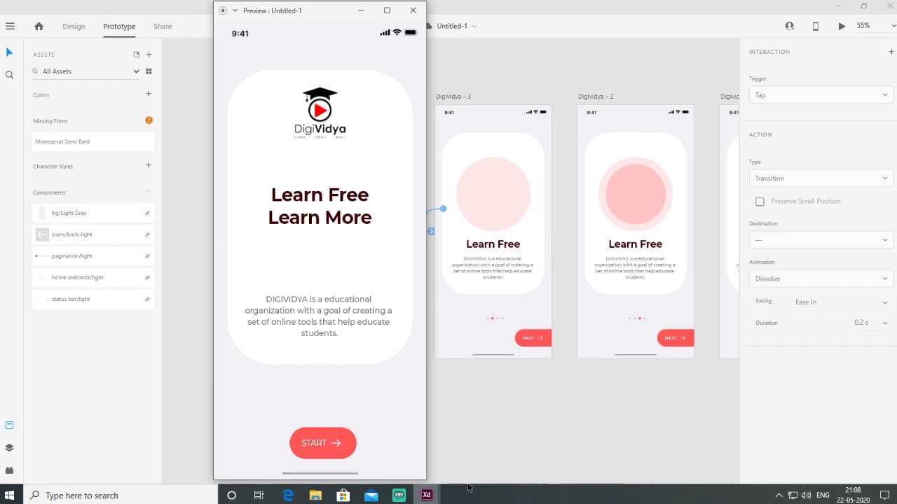
click(383, 450)
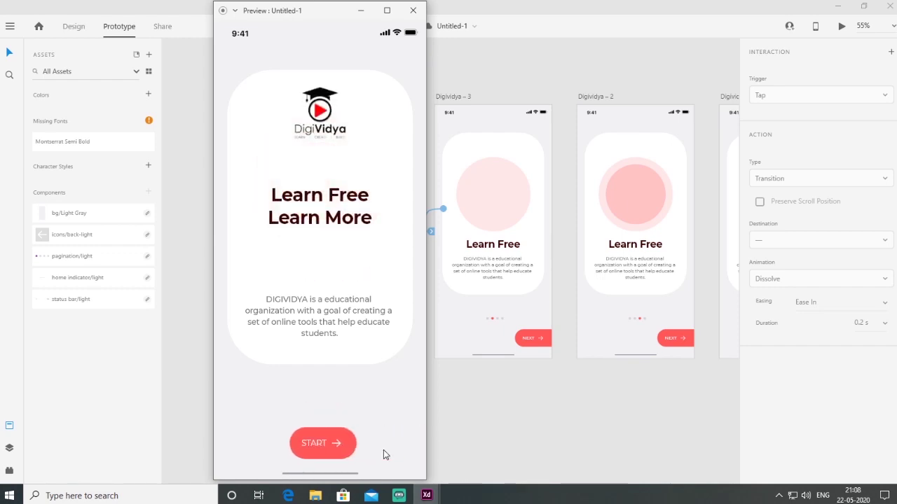
click(412, 13)
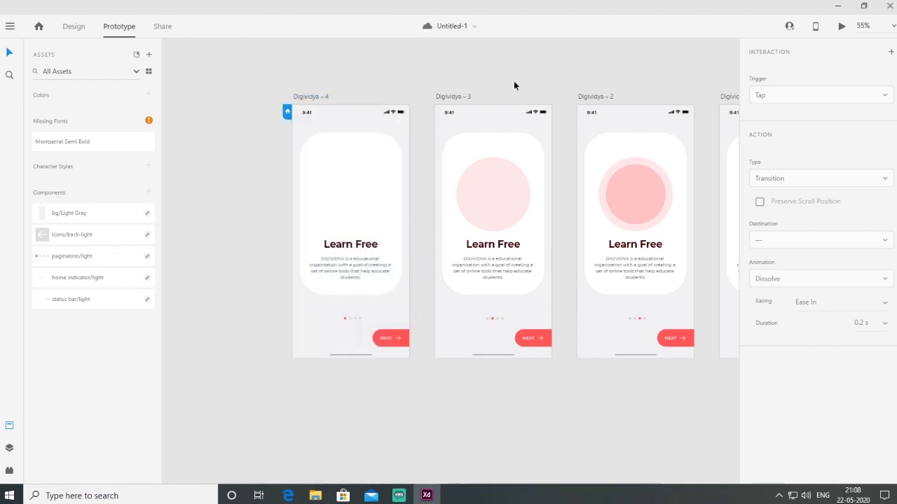
Step: Play the complete six-artboard prototype once more and advance to the final START screen with the NEXT button
scroll(390, 166, down, 5)
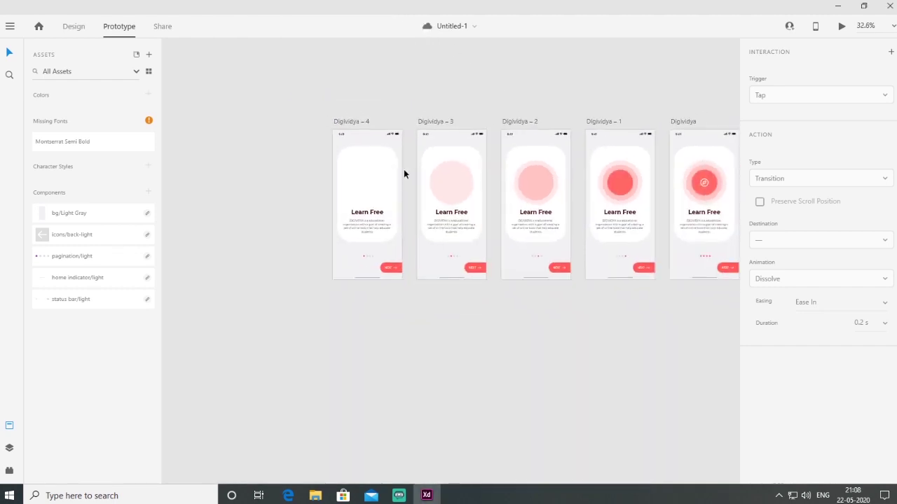
drag(567, 83, 470, 96)
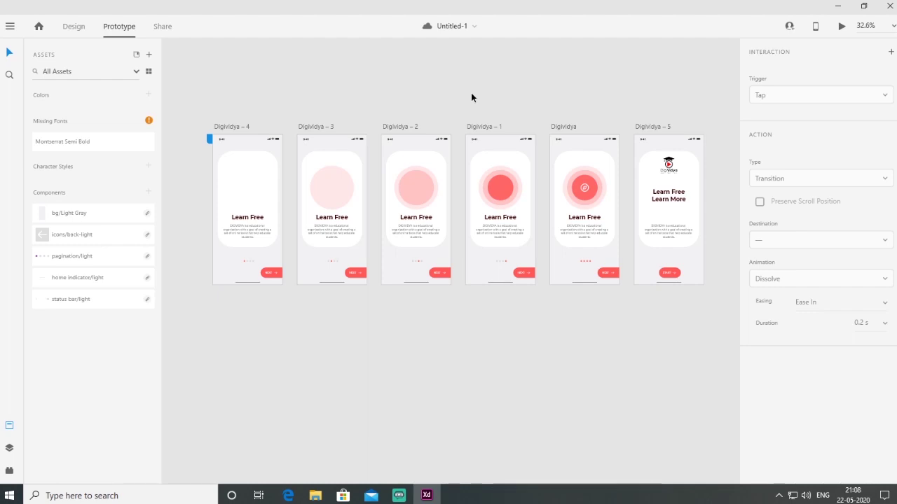
click(842, 26)
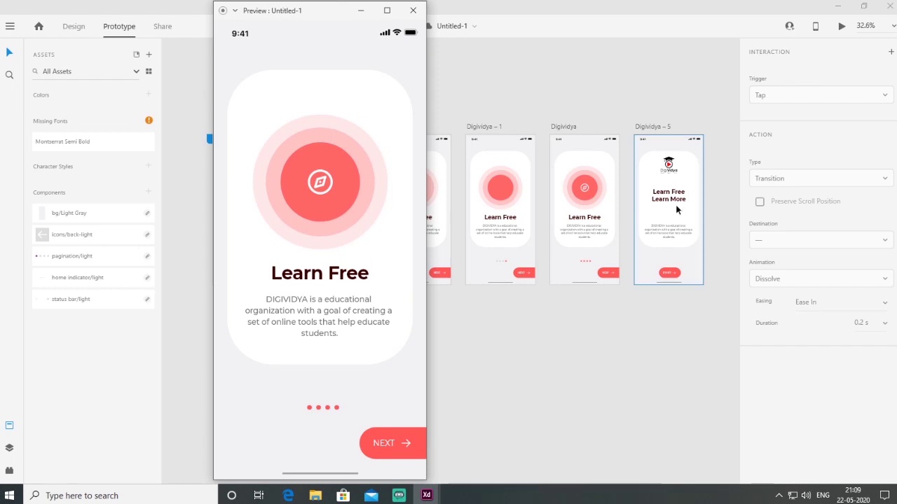
click(386, 453)
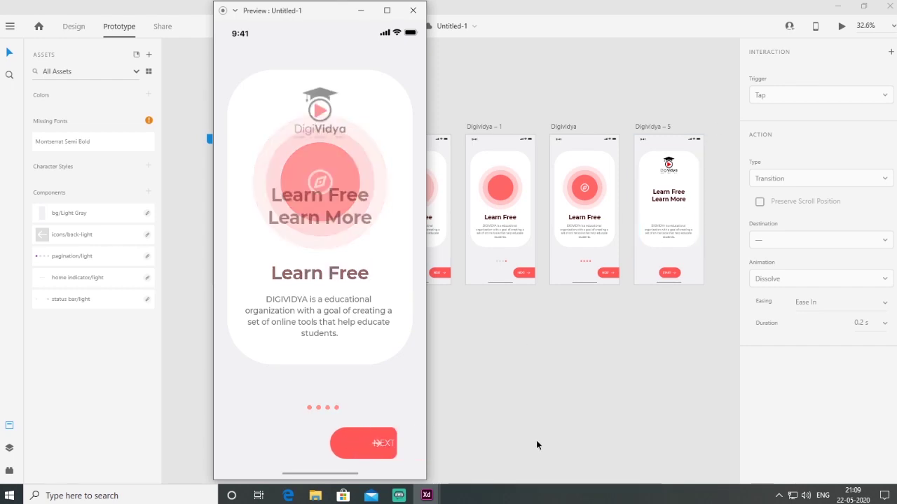